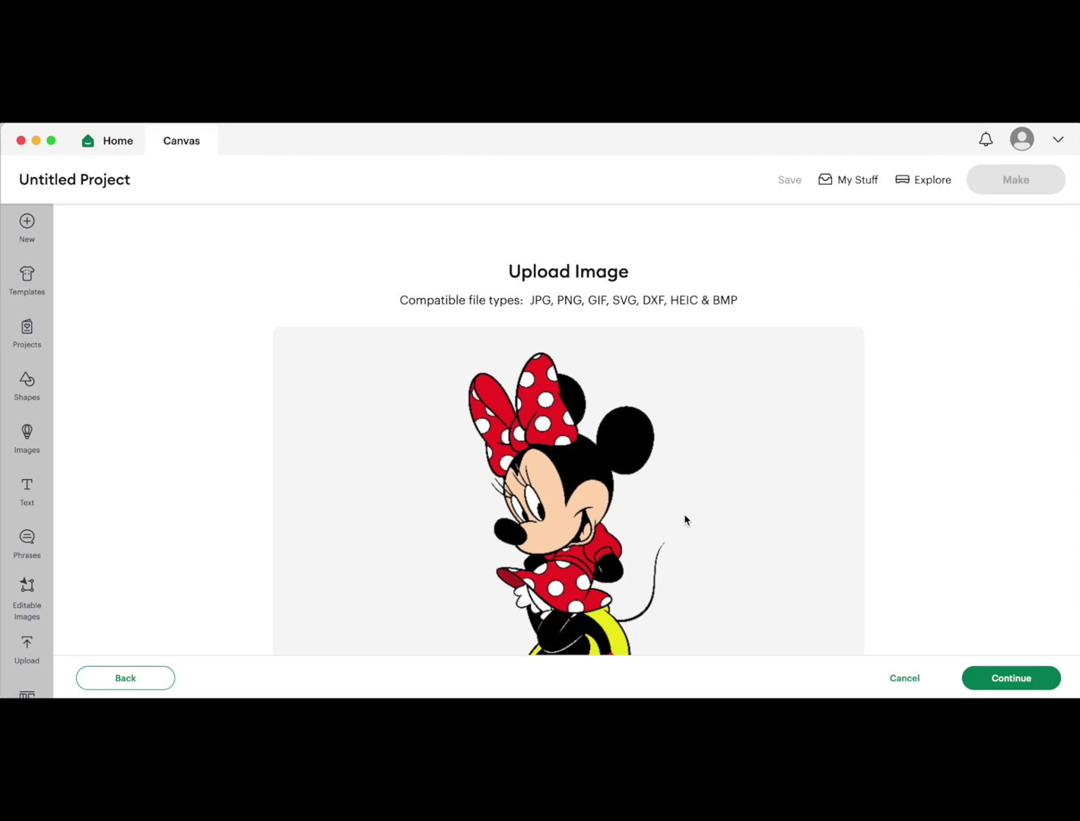
Add the uploaded Minnie Mouse image to the canvas
scroll(790, 511, "down", 1)
scroll(963, 516, "down", 2)
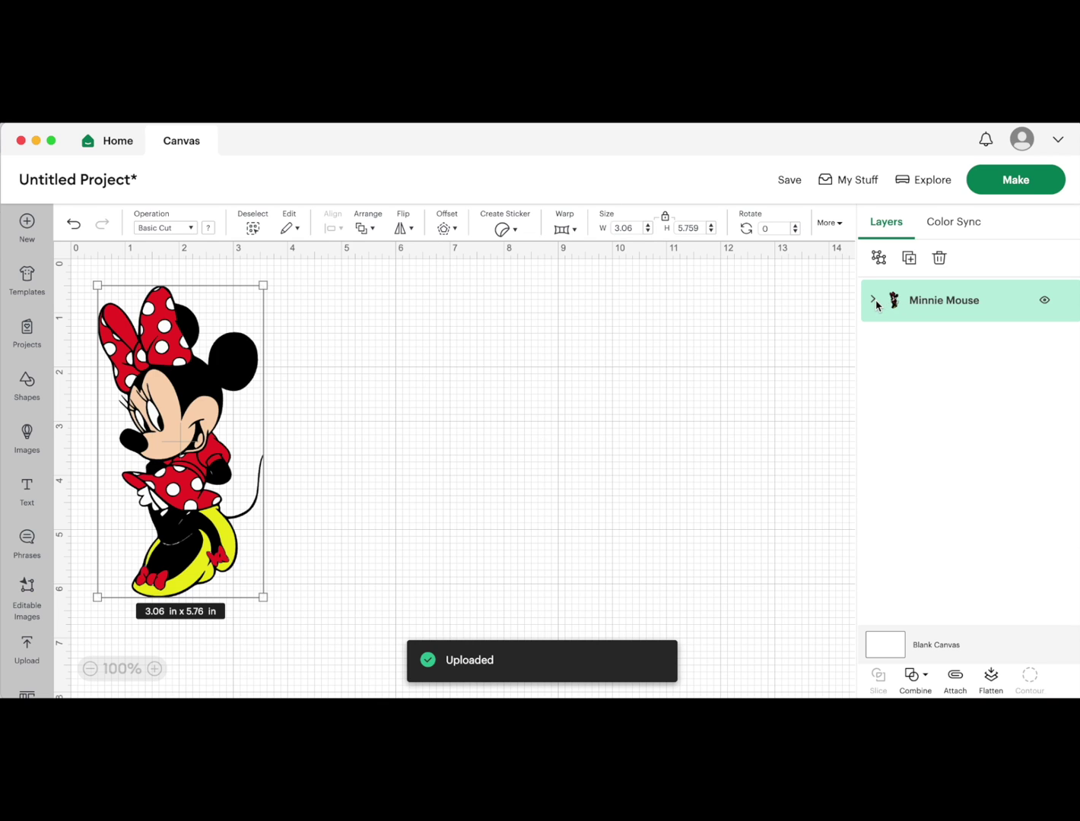
left_click(872, 299)
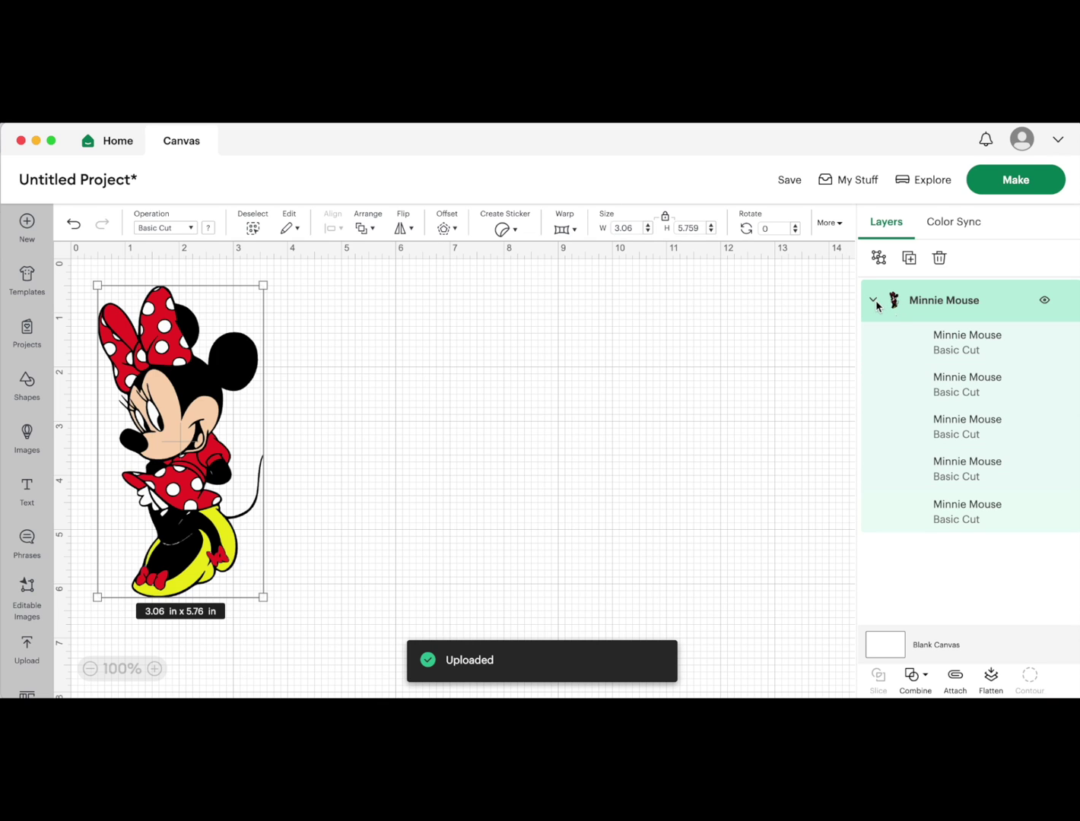
Drag the black outline layer and the red layer away from the other colours
left_click(973, 352)
left_click_drag(234, 394, 488, 409)
left_click(977, 384)
left_click_drag(231, 373, 322, 420)
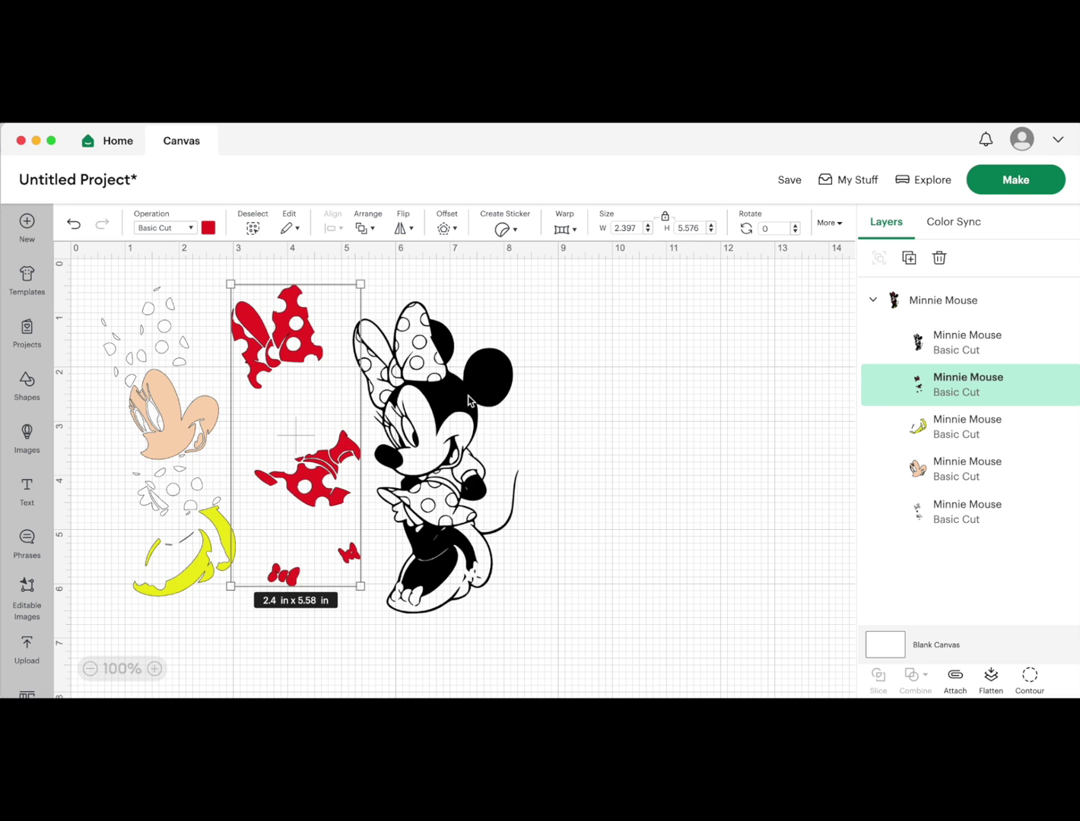
Nudge the black outline slightly up and to the right
left_click_drag(469, 401, 482, 386)
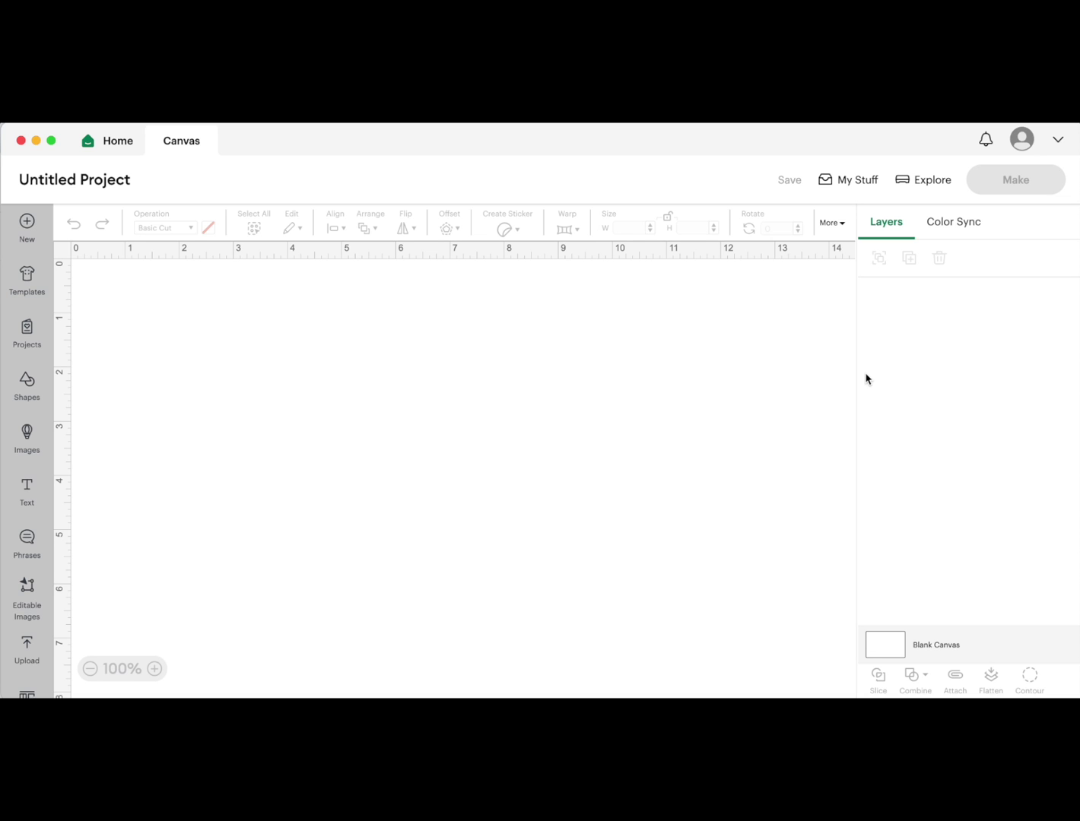
left_click(1058, 141)
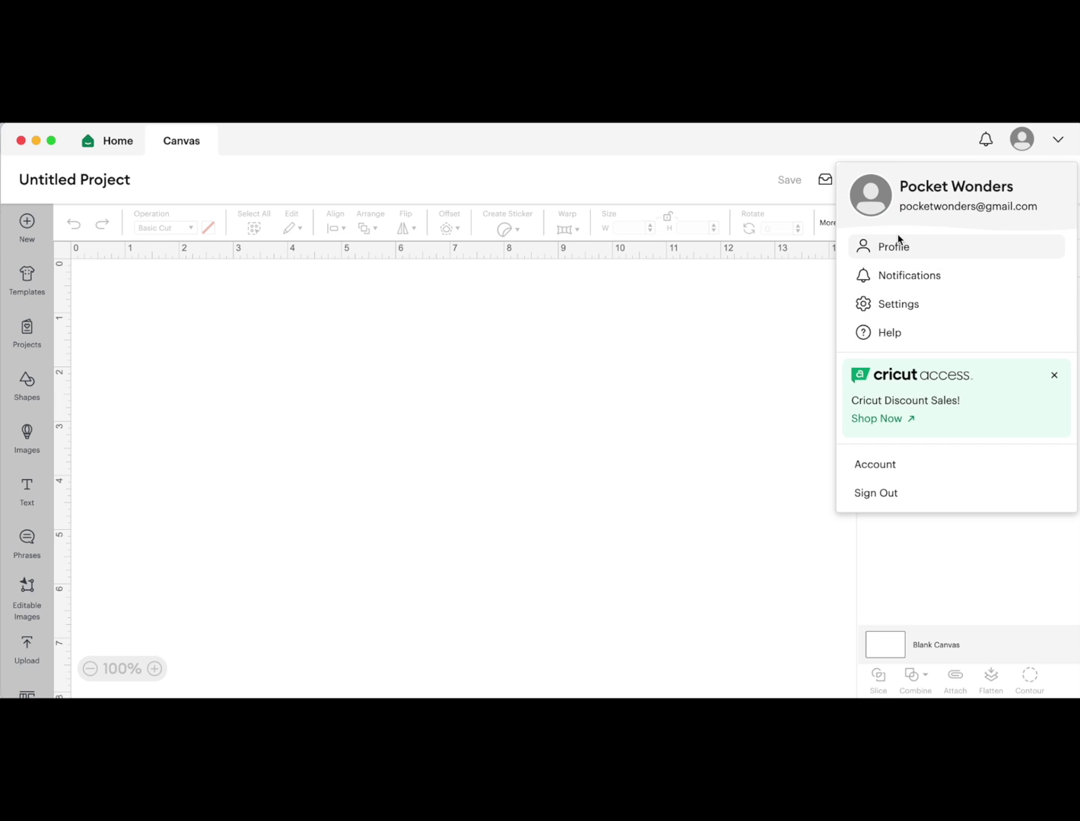
left_click(887, 308)
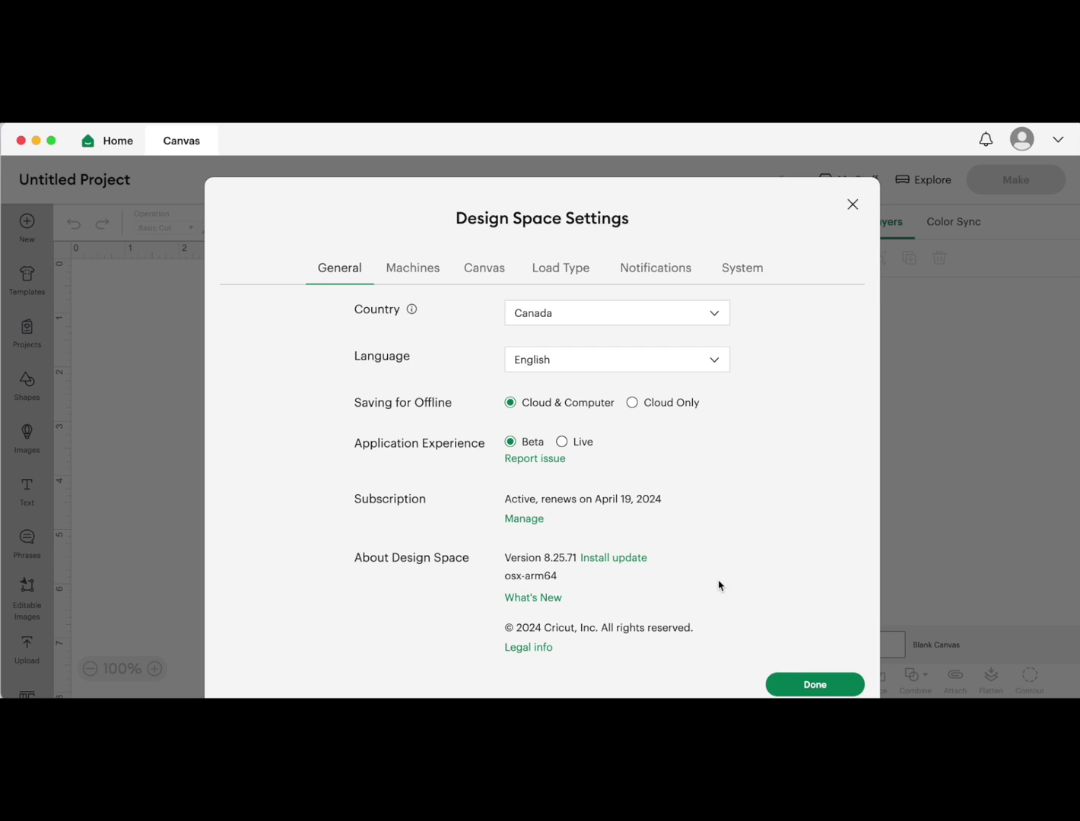
left_click(812, 685)
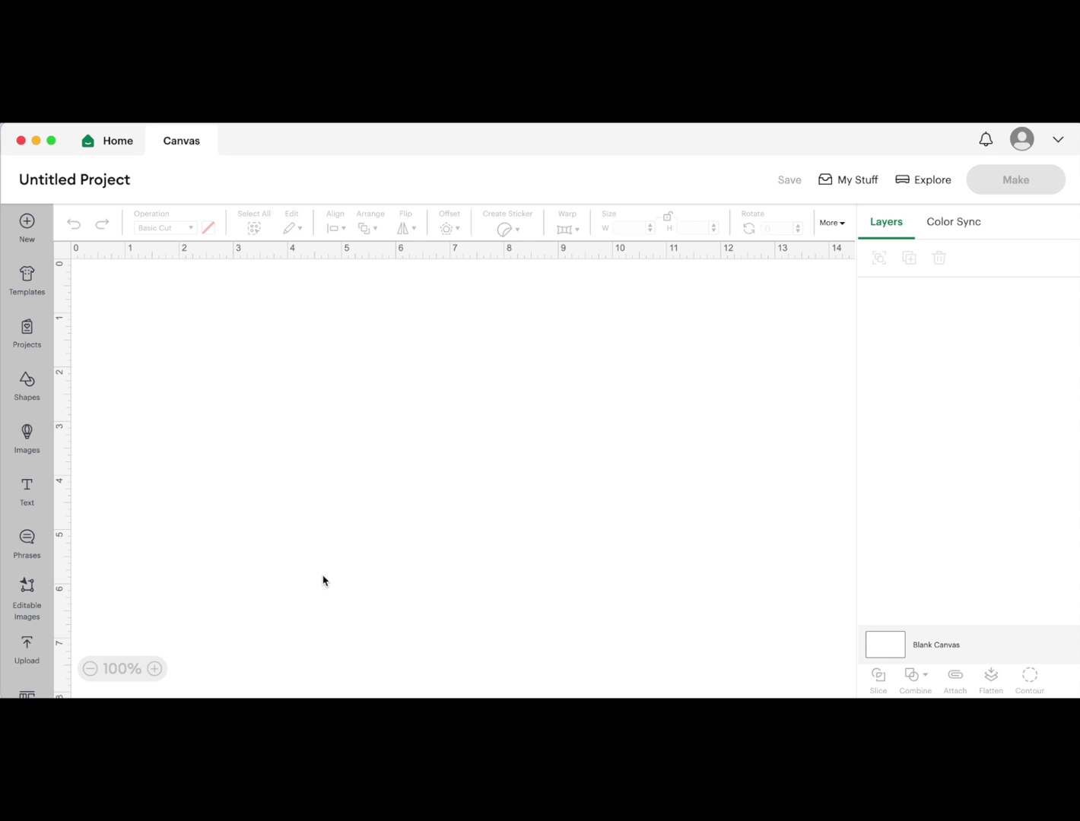
Upload the Minnie Mouse PNG image and continue to background removal
left_click(27, 648)
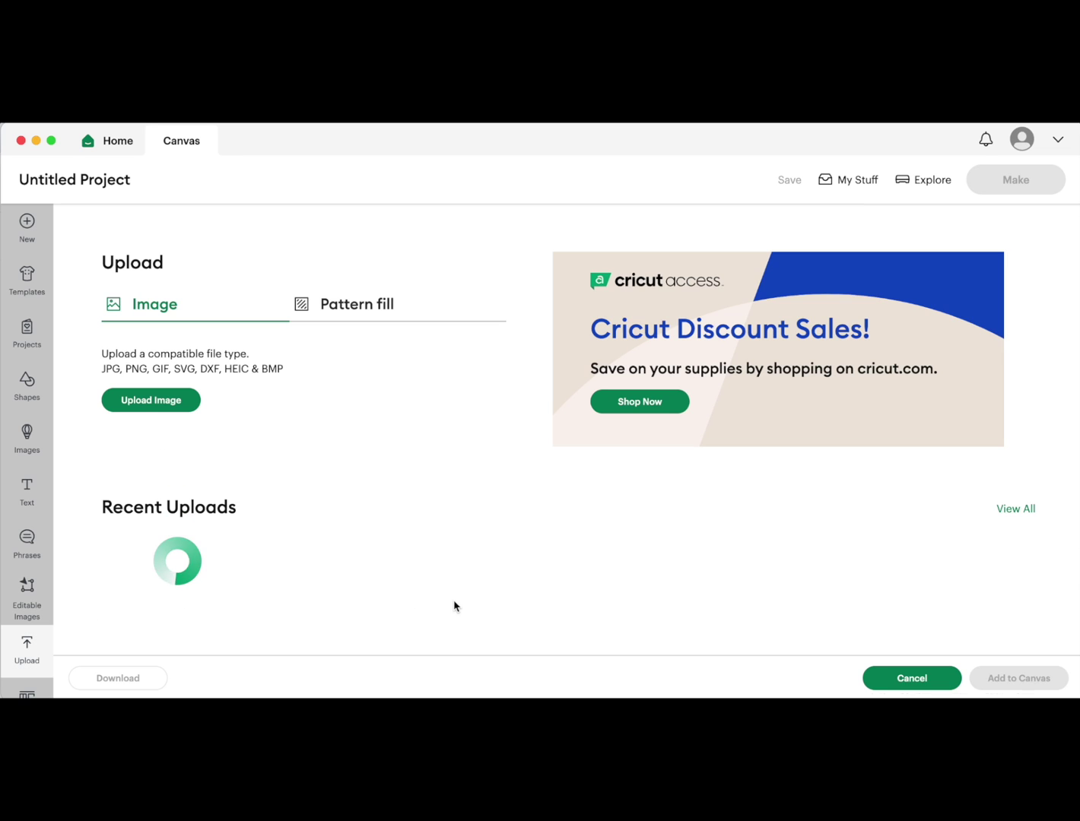
left_click(170, 408)
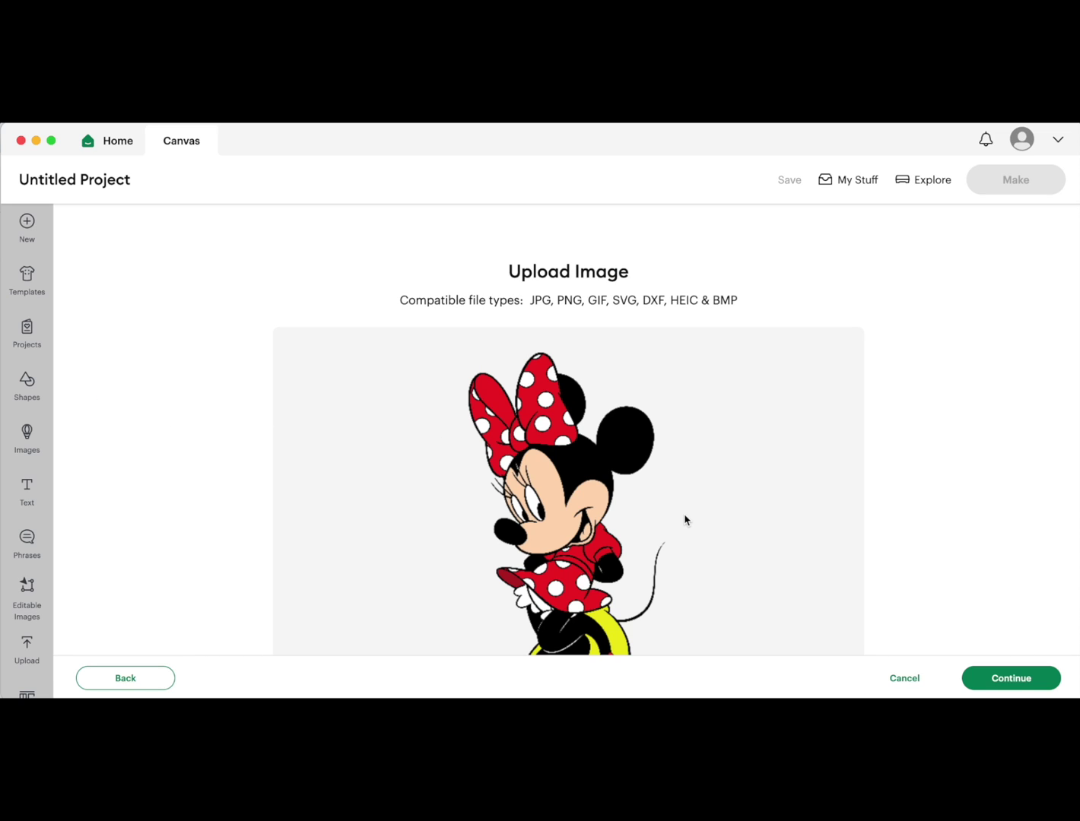
scroll(788, 511, "down", 2)
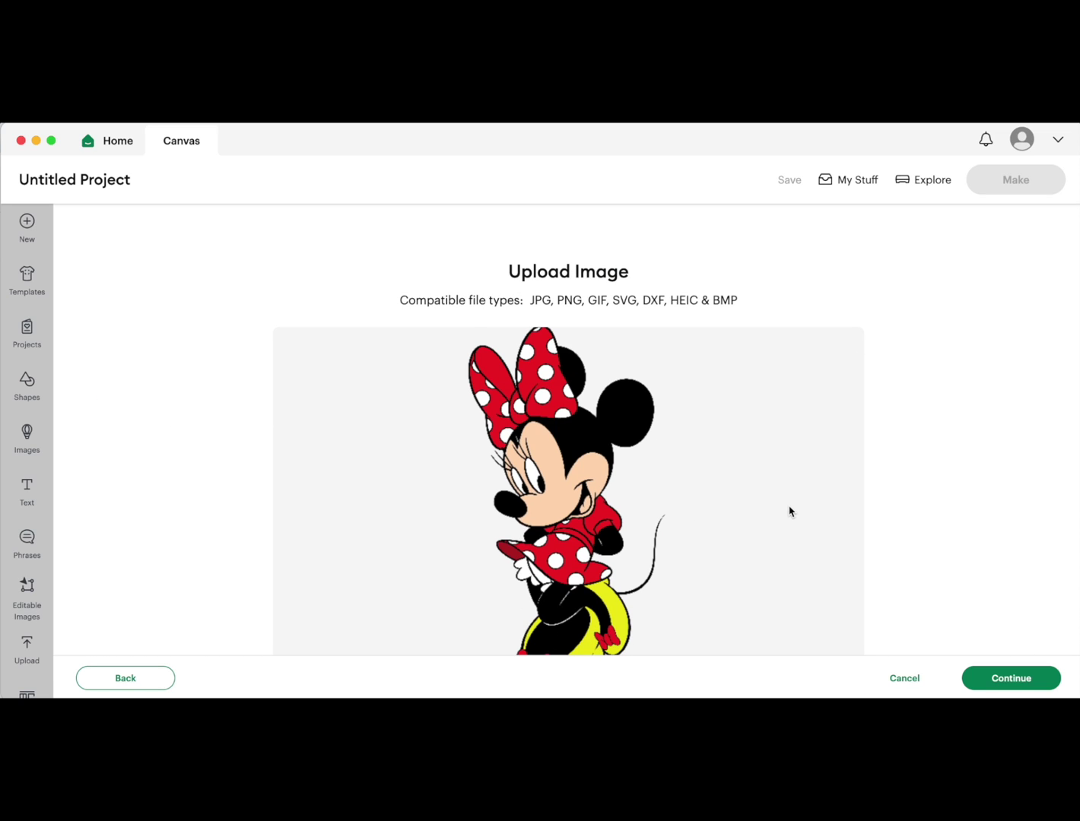
scroll(912, 514, "down", 3)
left_click(1011, 677)
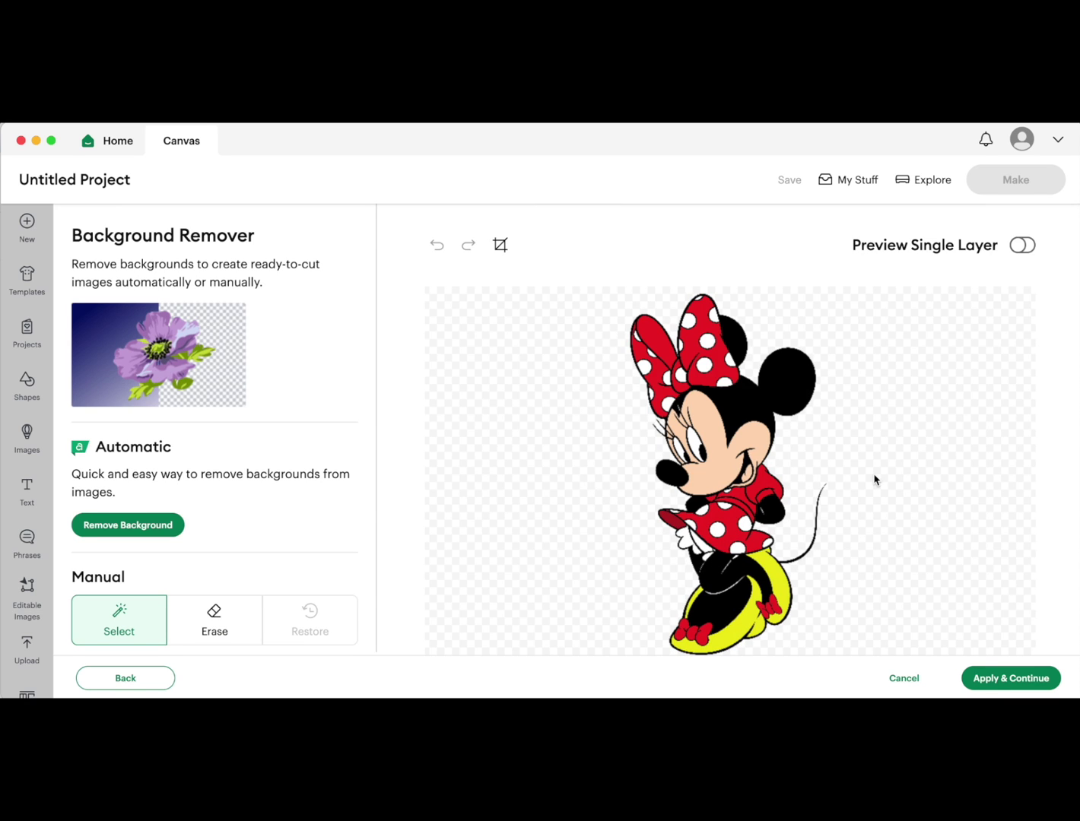
Scroll through the background removal screen to inspect the Minnie image
scroll(874, 479, "down", 2)
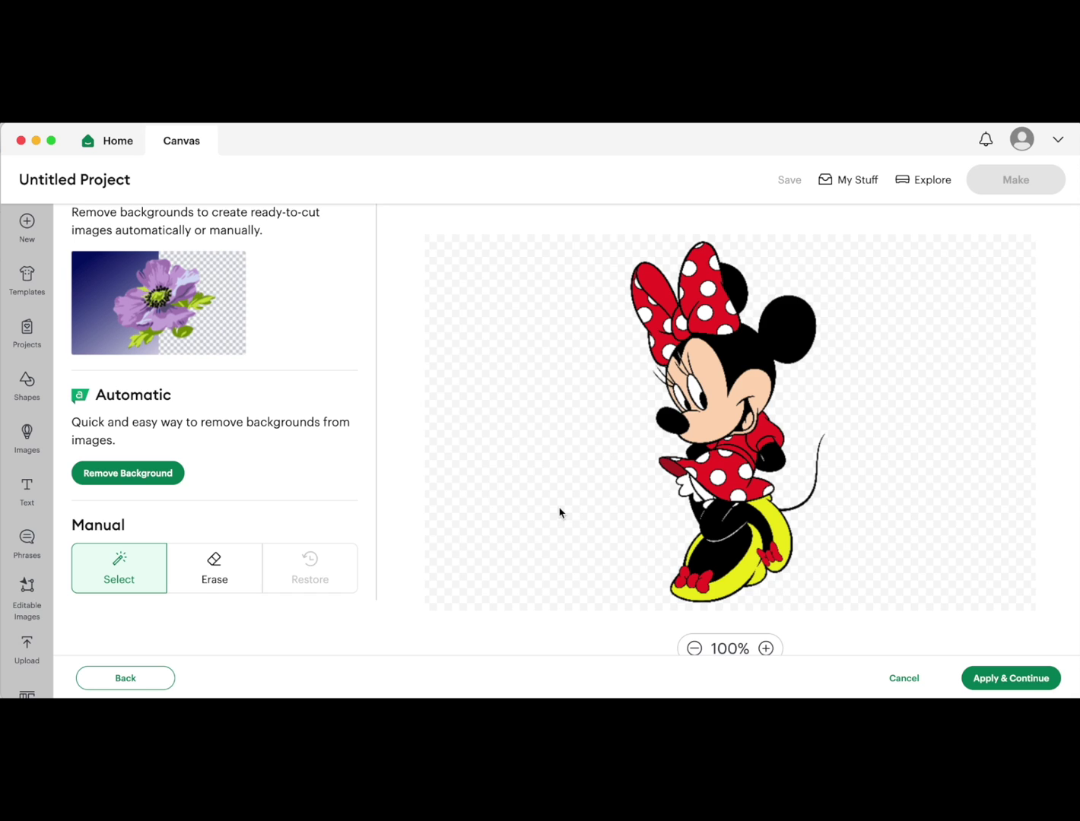
scroll(559, 512, "up", 2)
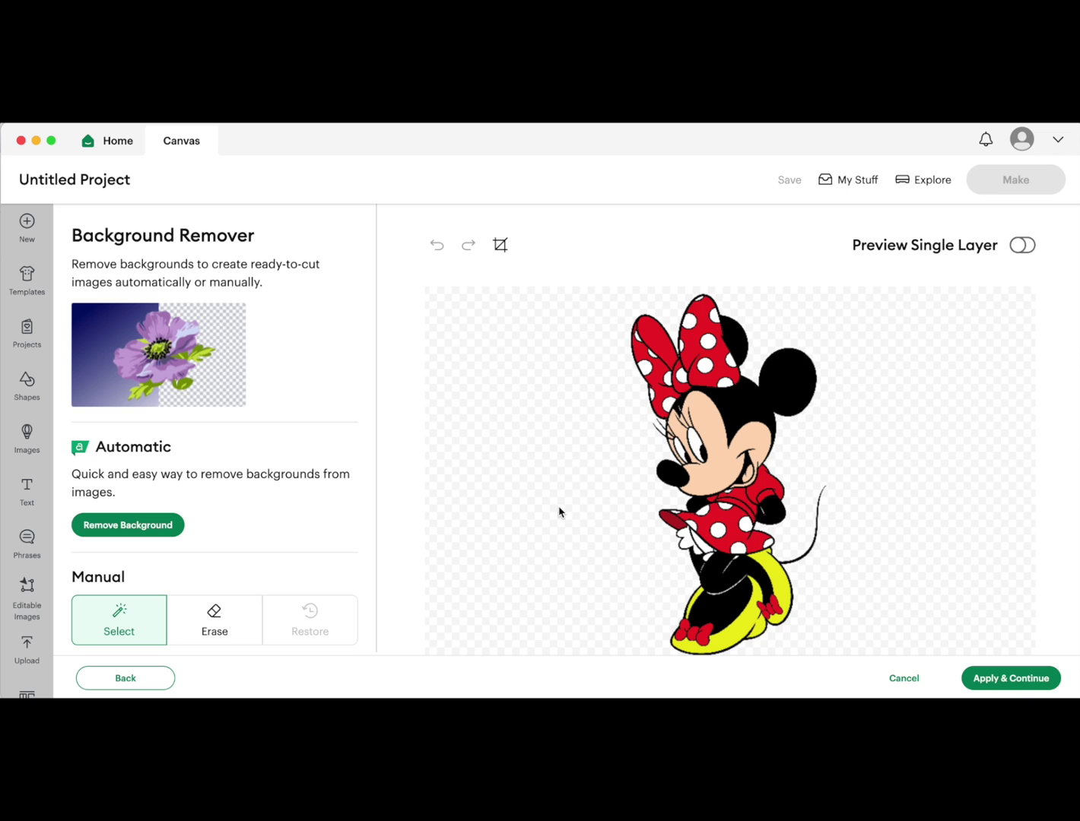
scroll(559, 513, "down", 2)
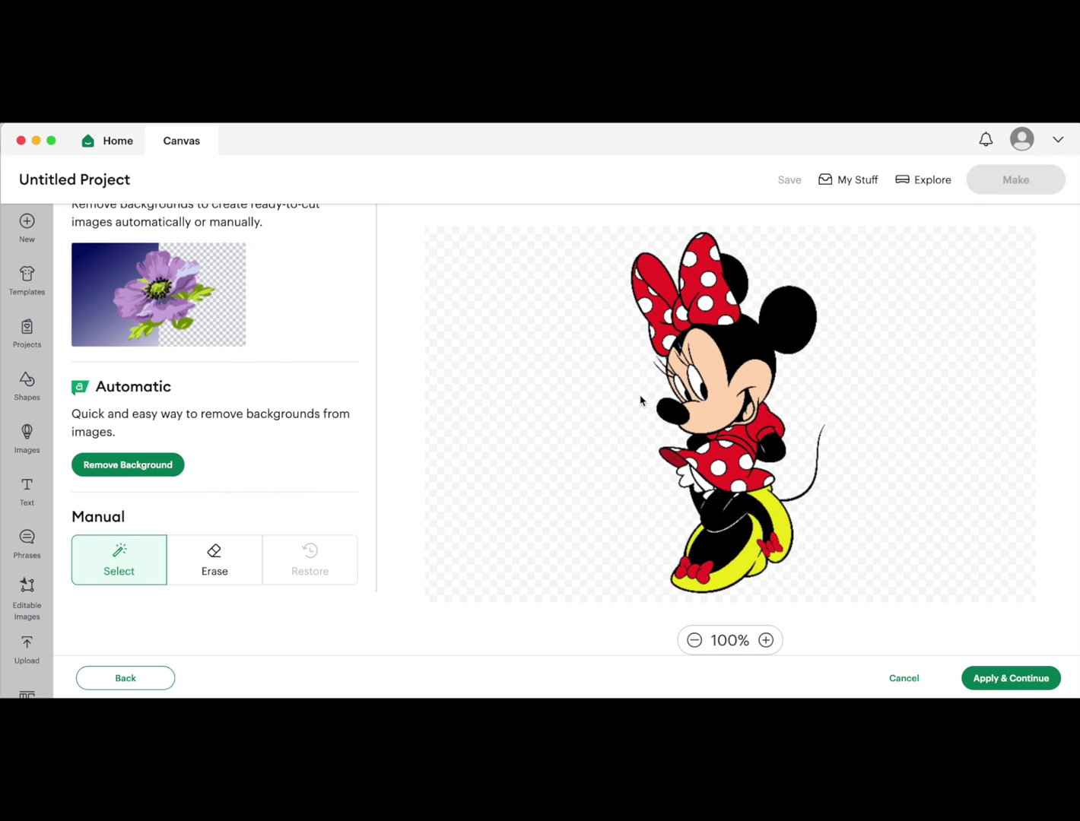
scroll(602, 536, "up", 2)
scroll(602, 536, "down", 2)
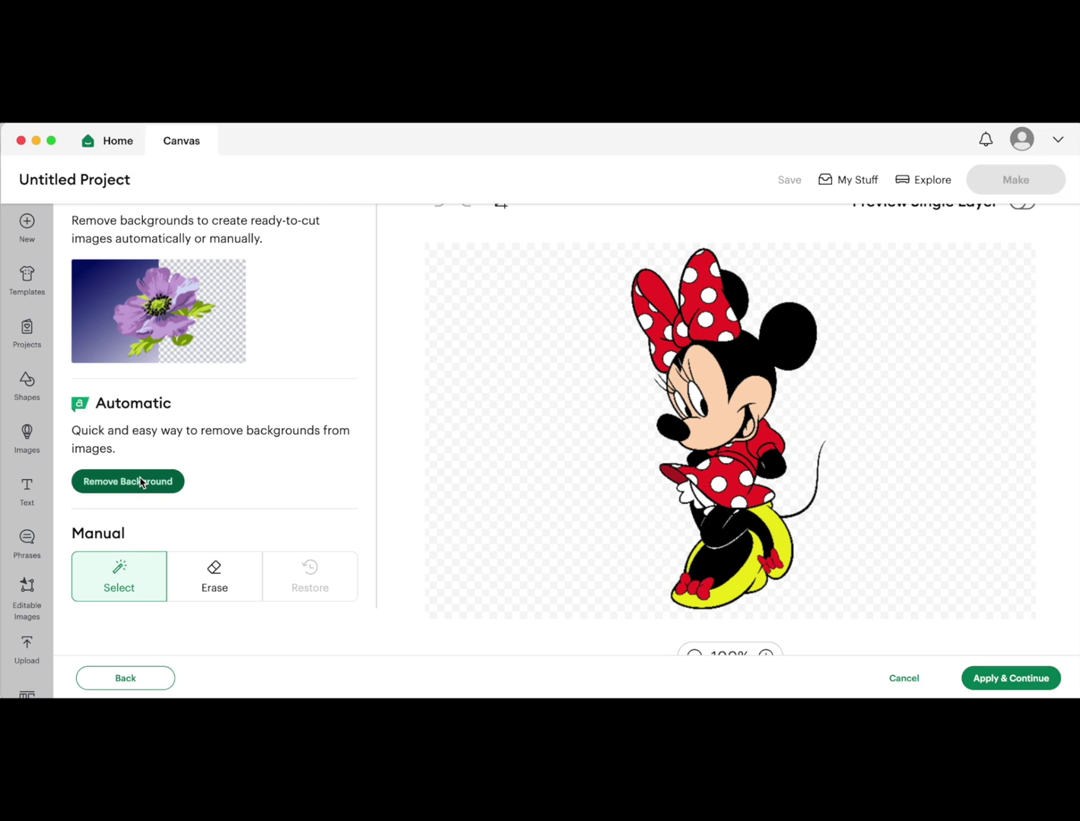
scroll(330, 503, "down", 4)
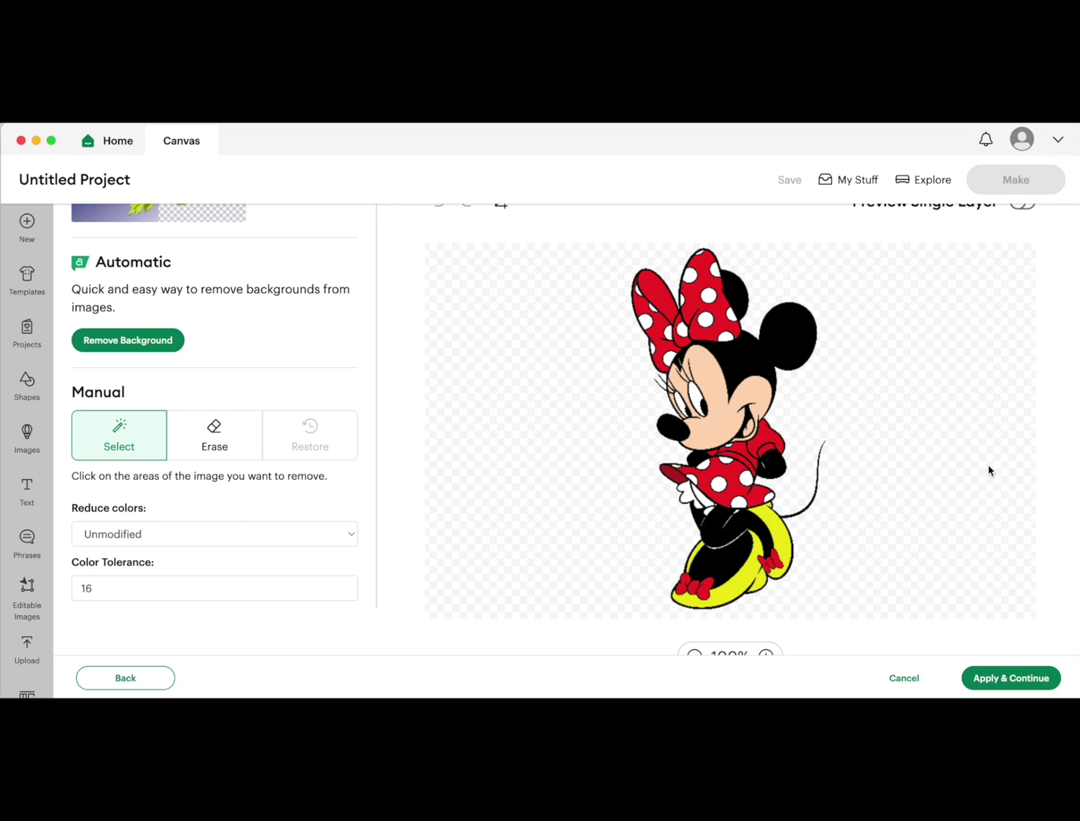
scroll(990, 468, "up", 1)
scroll(993, 466, "down", 1)
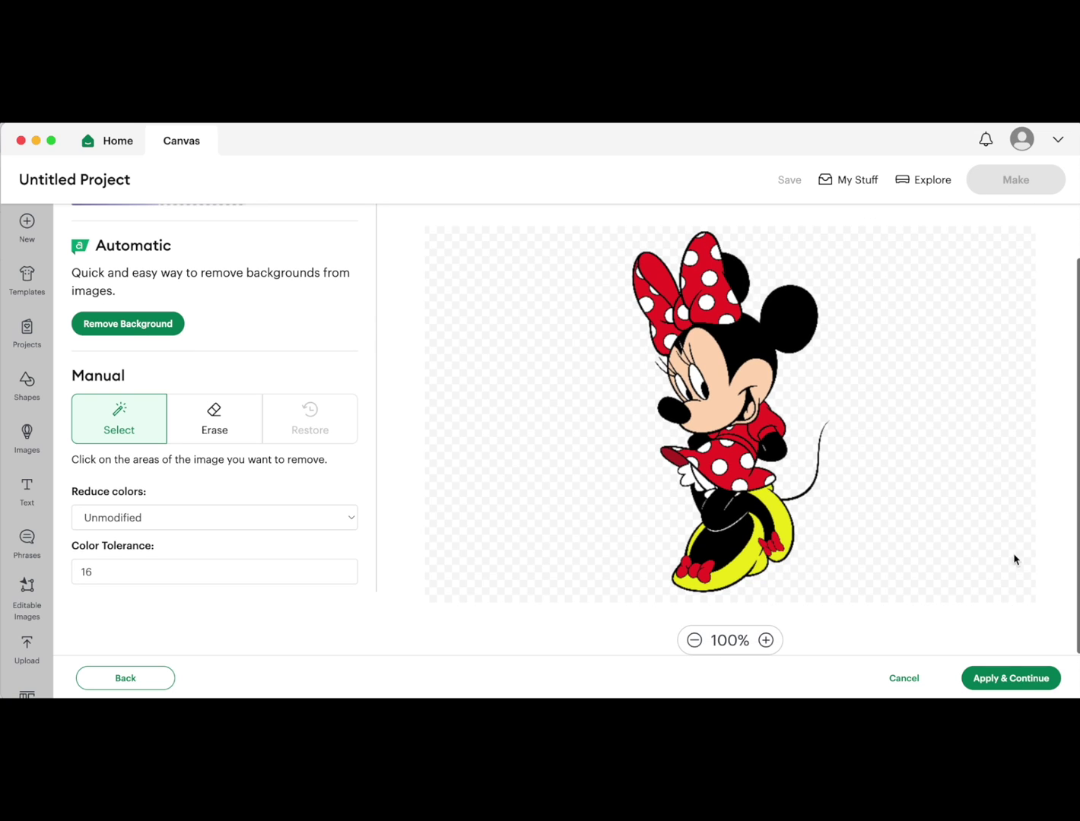
Keep the background as is and convert the upload to Multiple Layers
left_click(1002, 674)
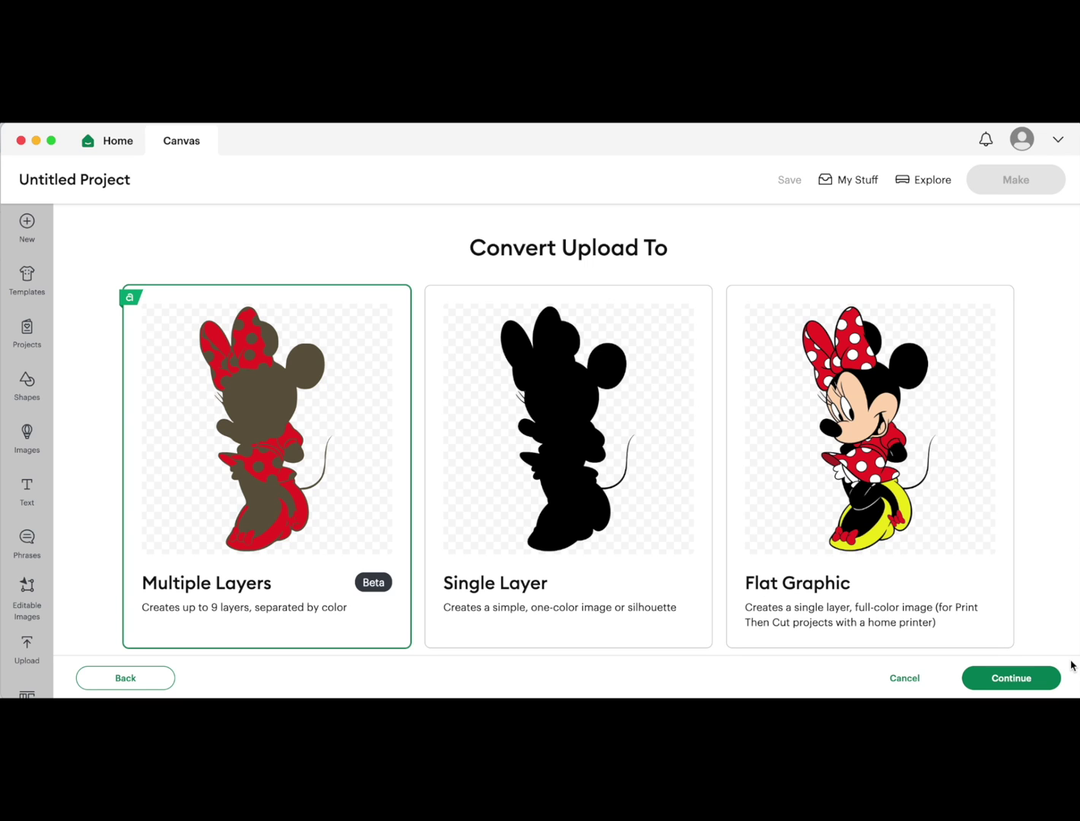
left_click(1012, 677)
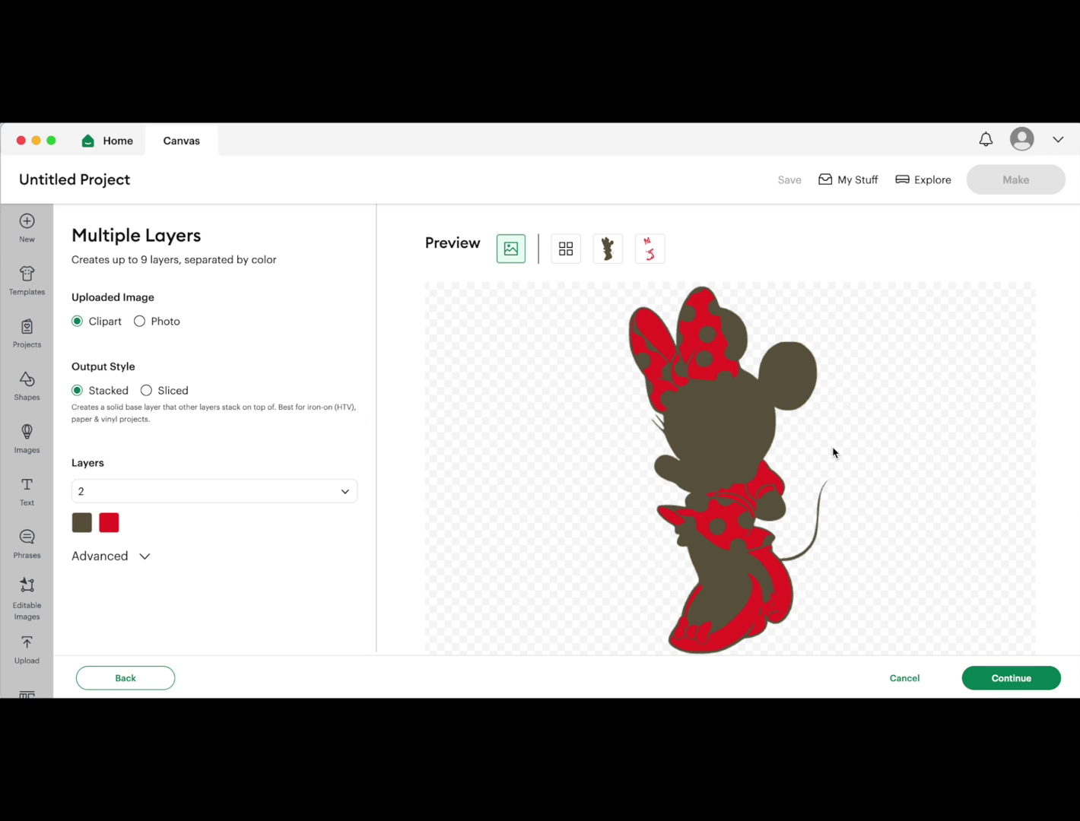
Set the layer count to 5, then change it to 9 colour layers
left_click(346, 494)
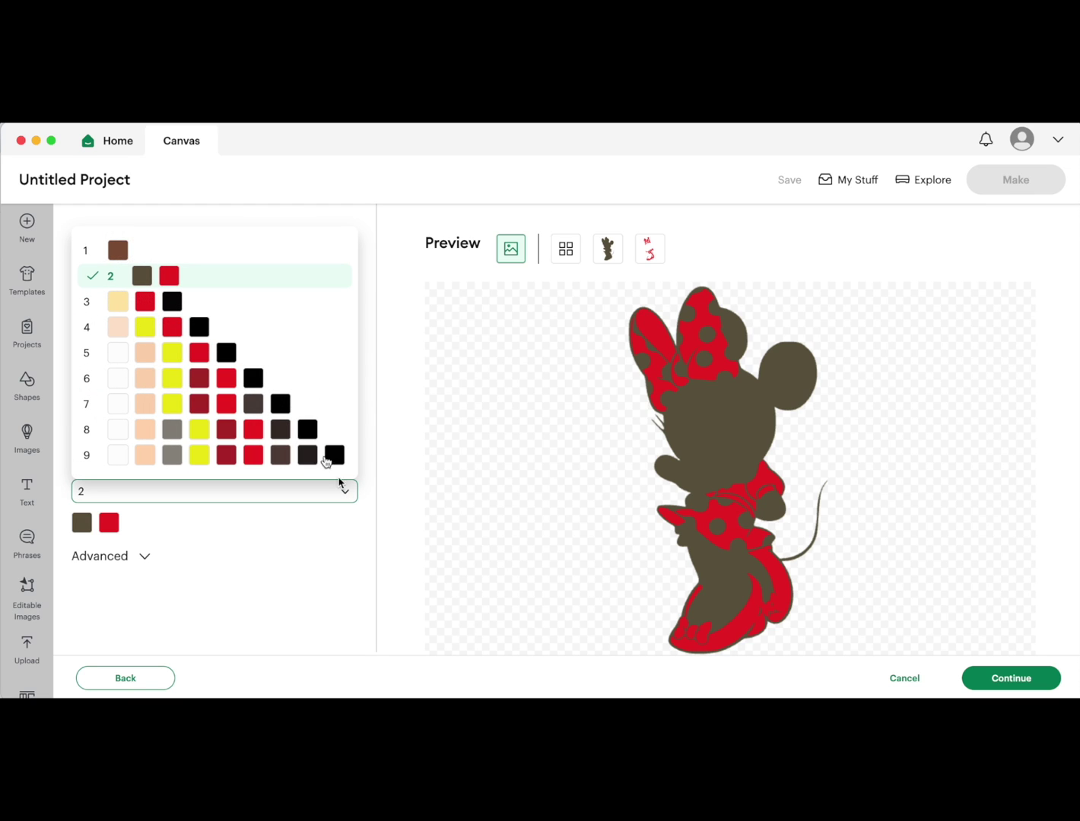
left_click(232, 352)
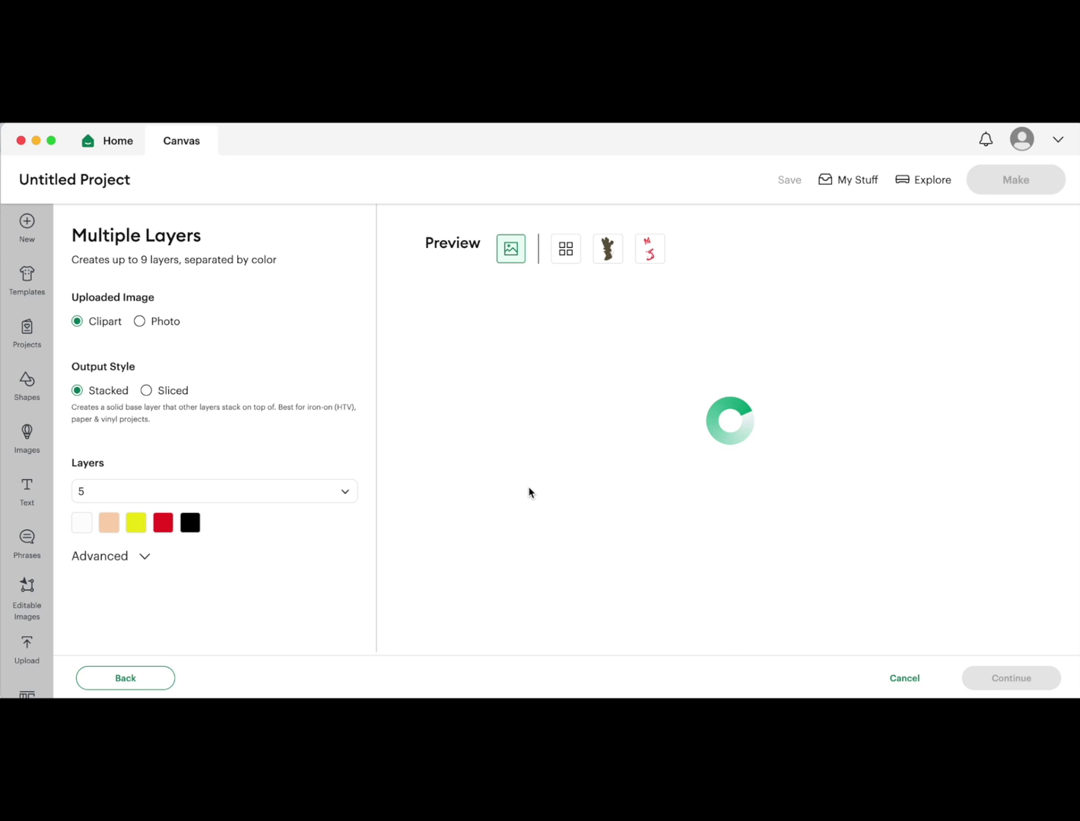
left_click(335, 498)
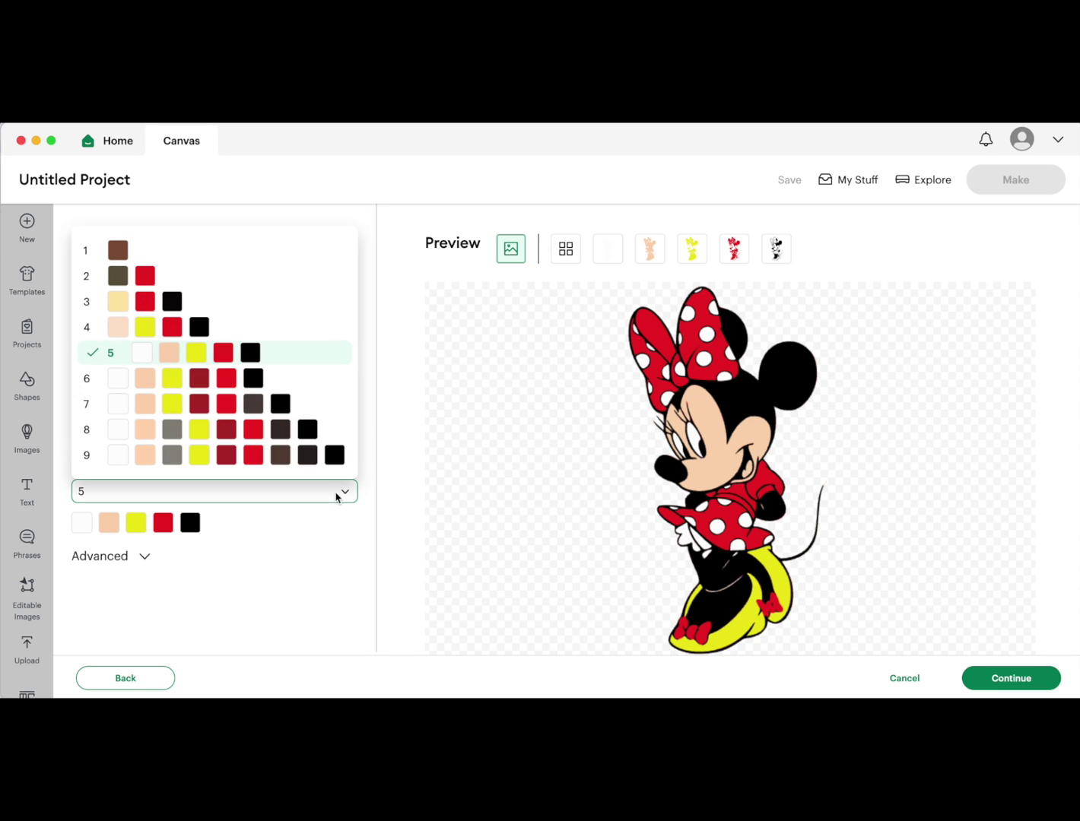
left_click(288, 454)
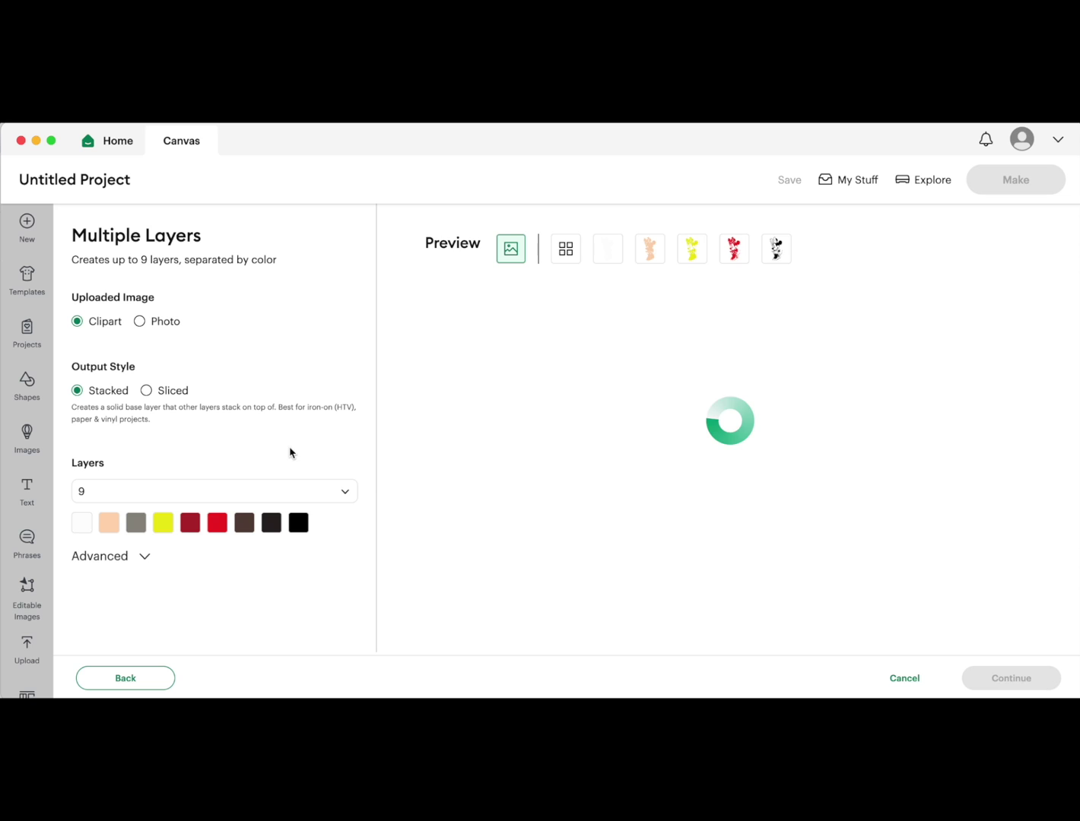
Preview each of the nine colour layers in turn, from white through black
left_click(606, 254)
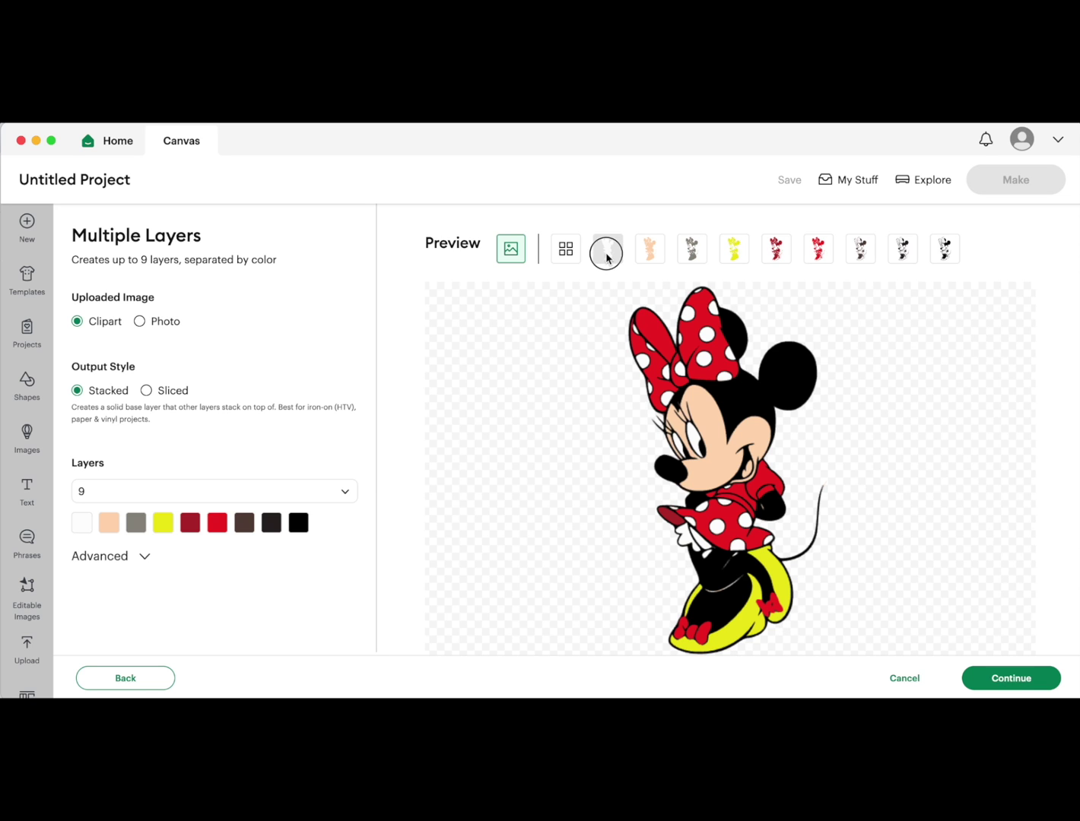
left_click(649, 257)
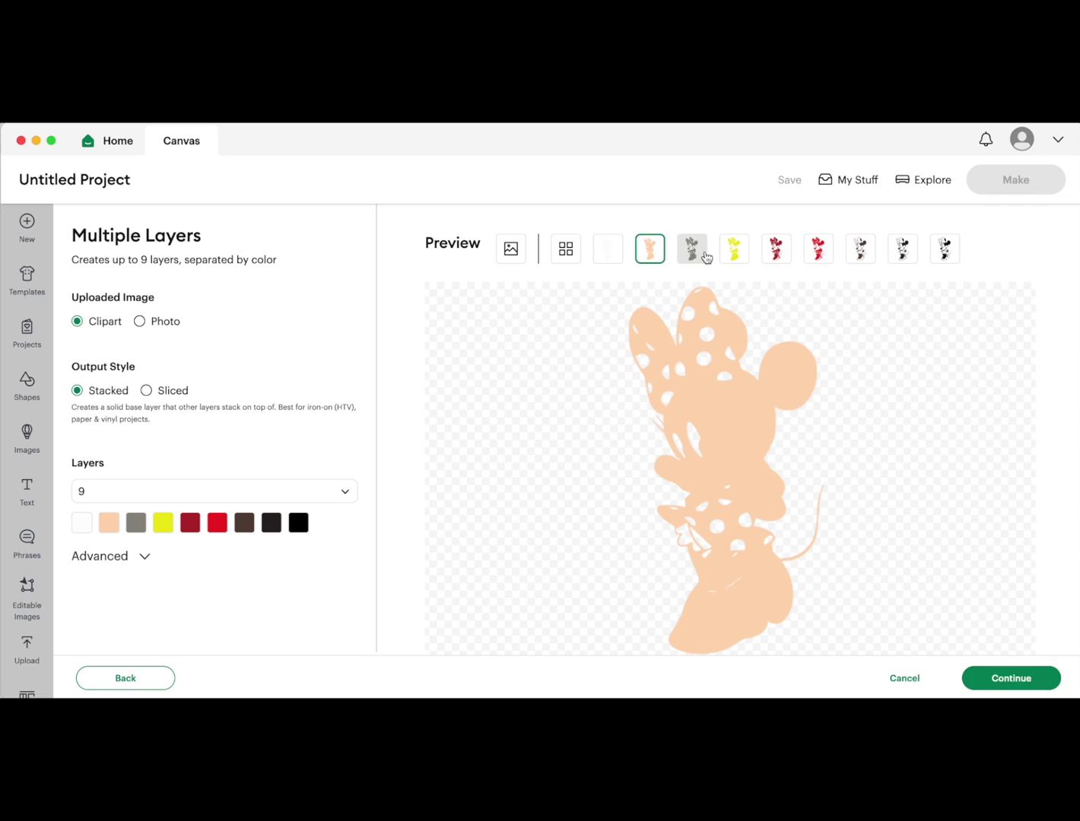
left_click(701, 255)
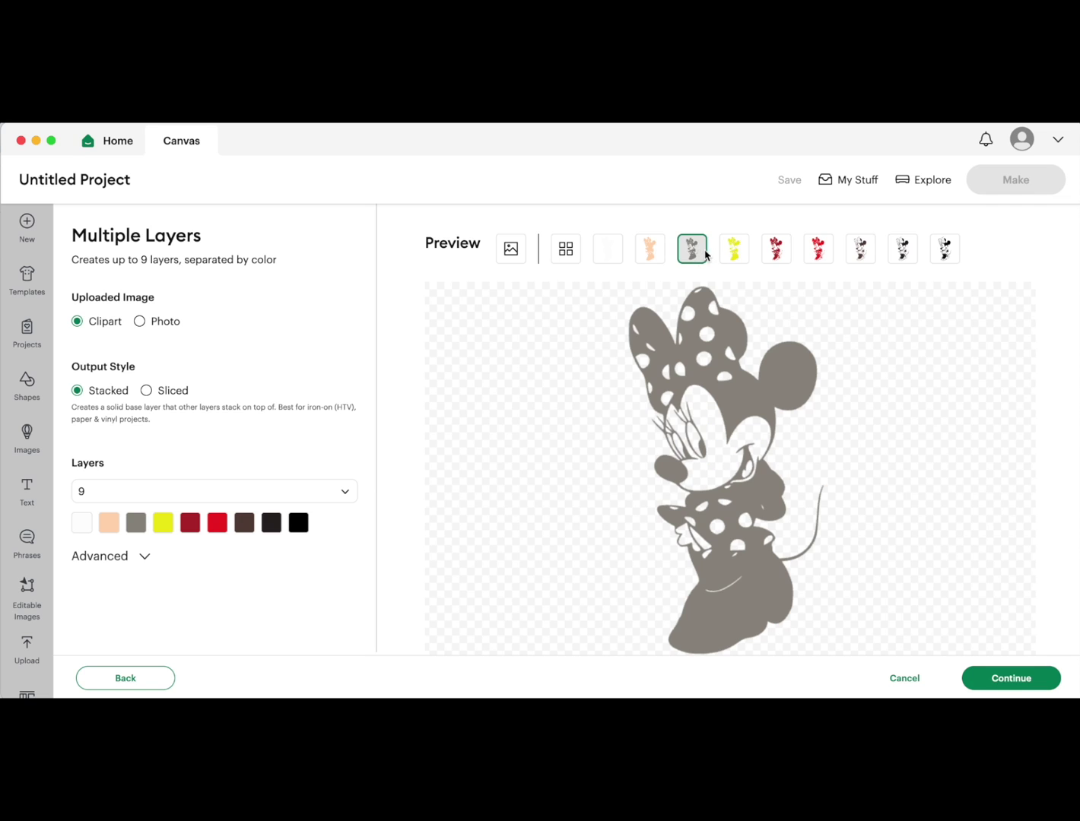
left_click(743, 256)
left_click(777, 255)
left_click(819, 255)
left_click(862, 253)
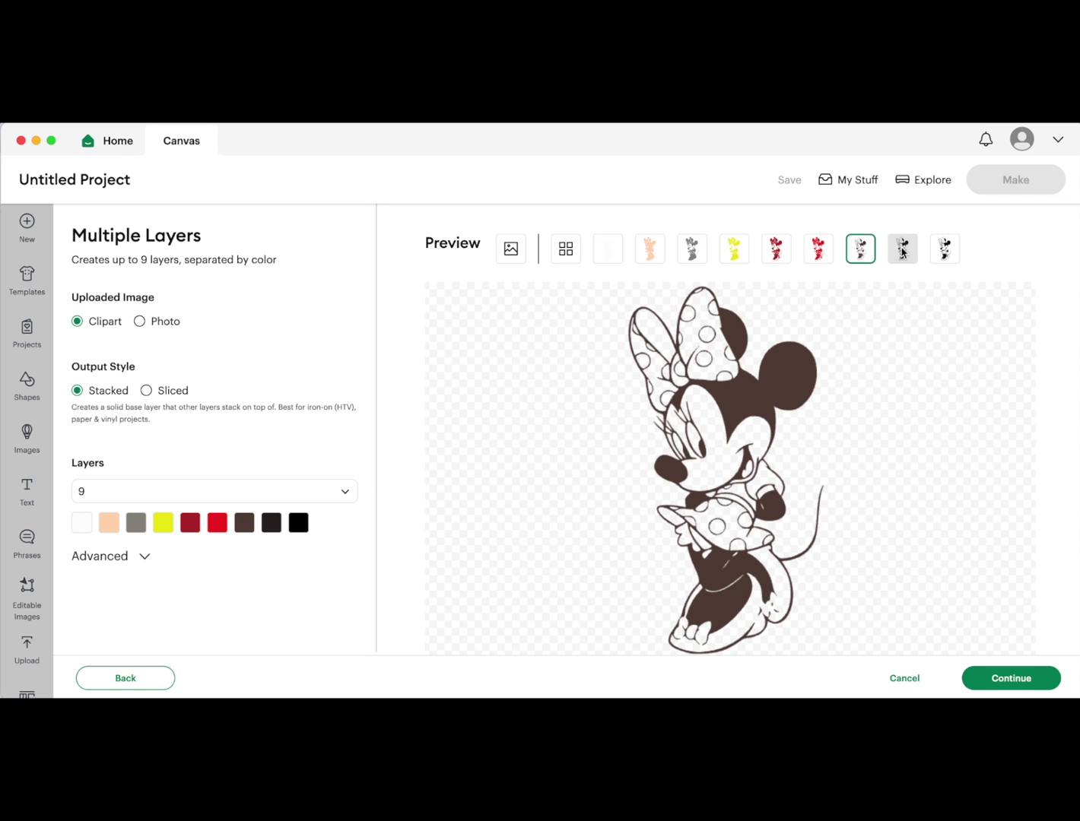
left_click(902, 252)
left_click(944, 251)
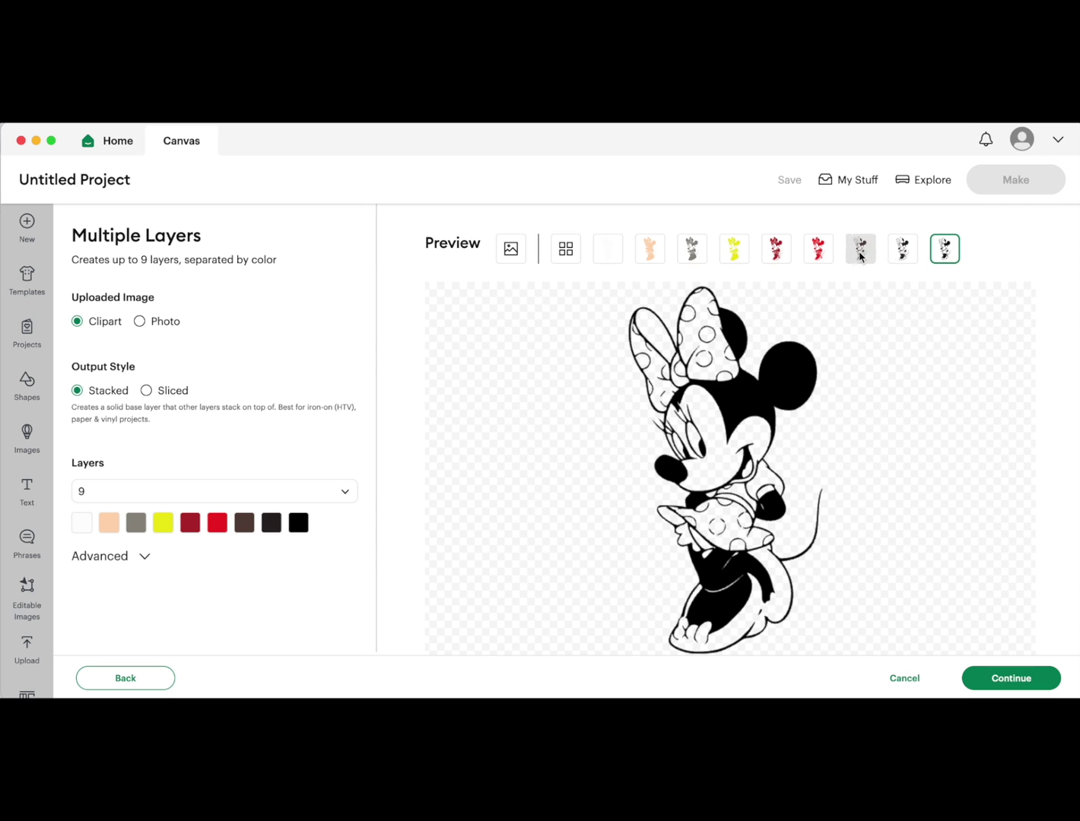
key("Left")
key("Right")
key("Left")
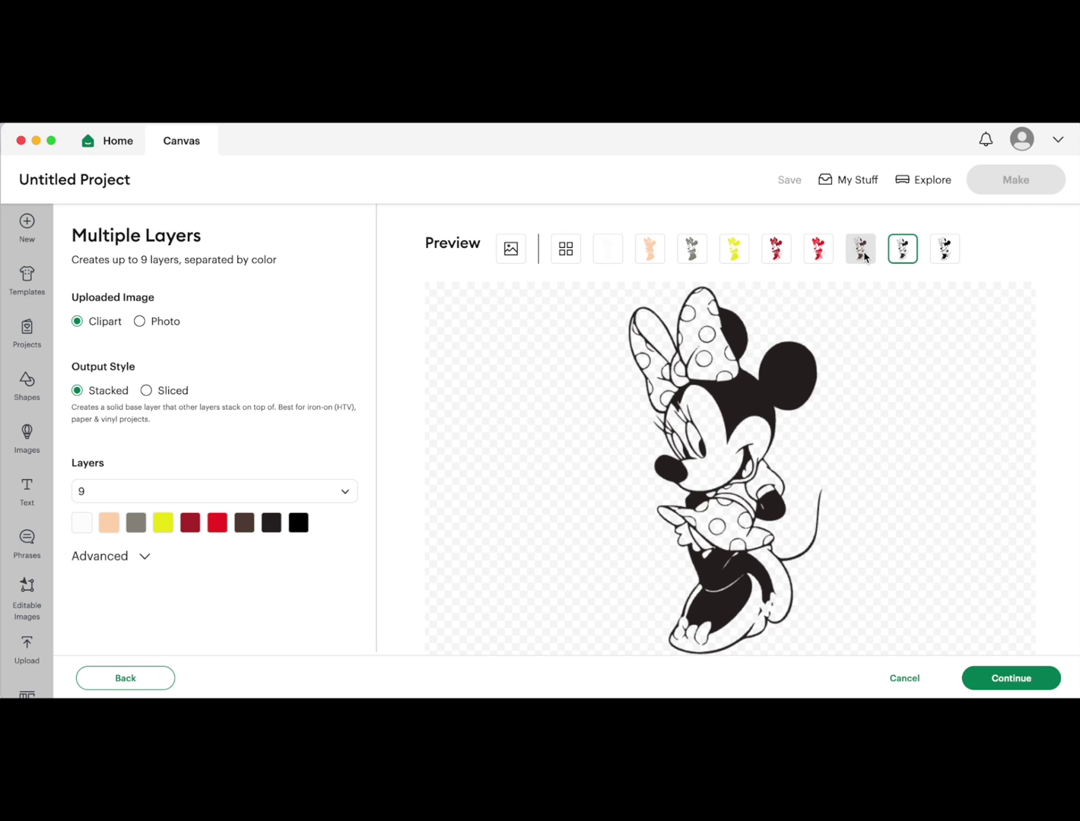
left_click(864, 257)
left_click(221, 494)
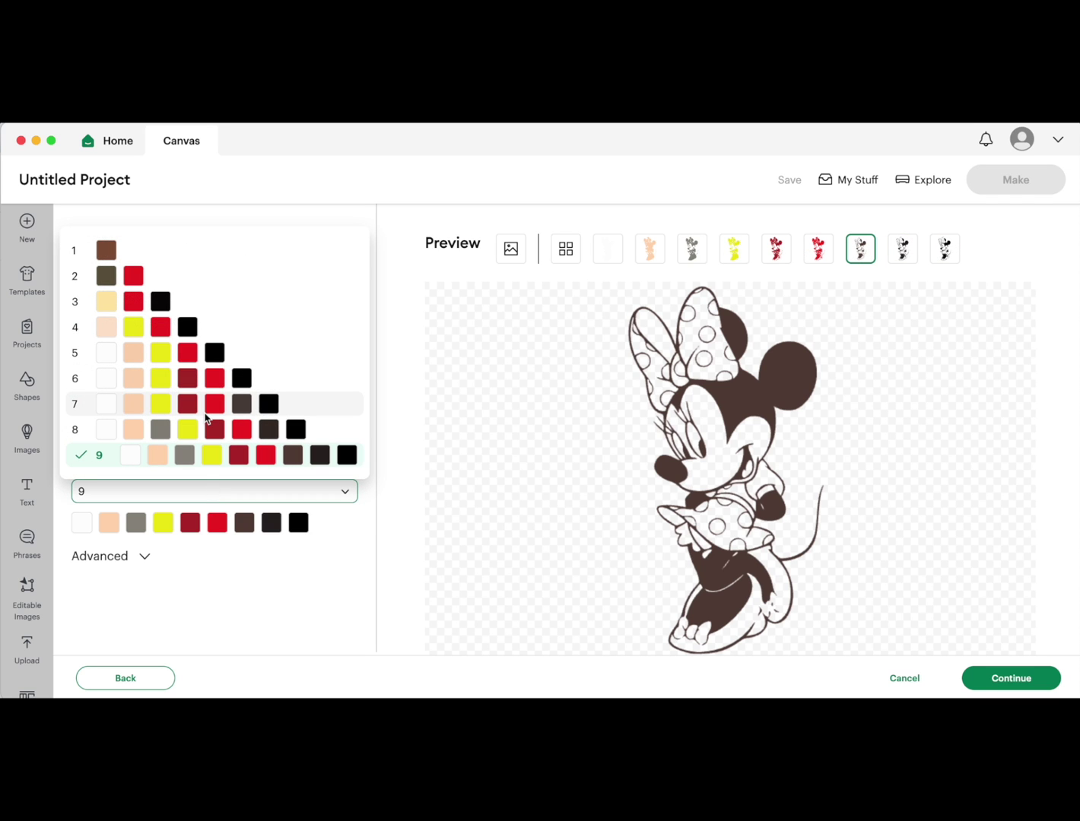
Switch back to 5 layers and preview the white, peach, yellow, red and black layers
left_click(185, 362)
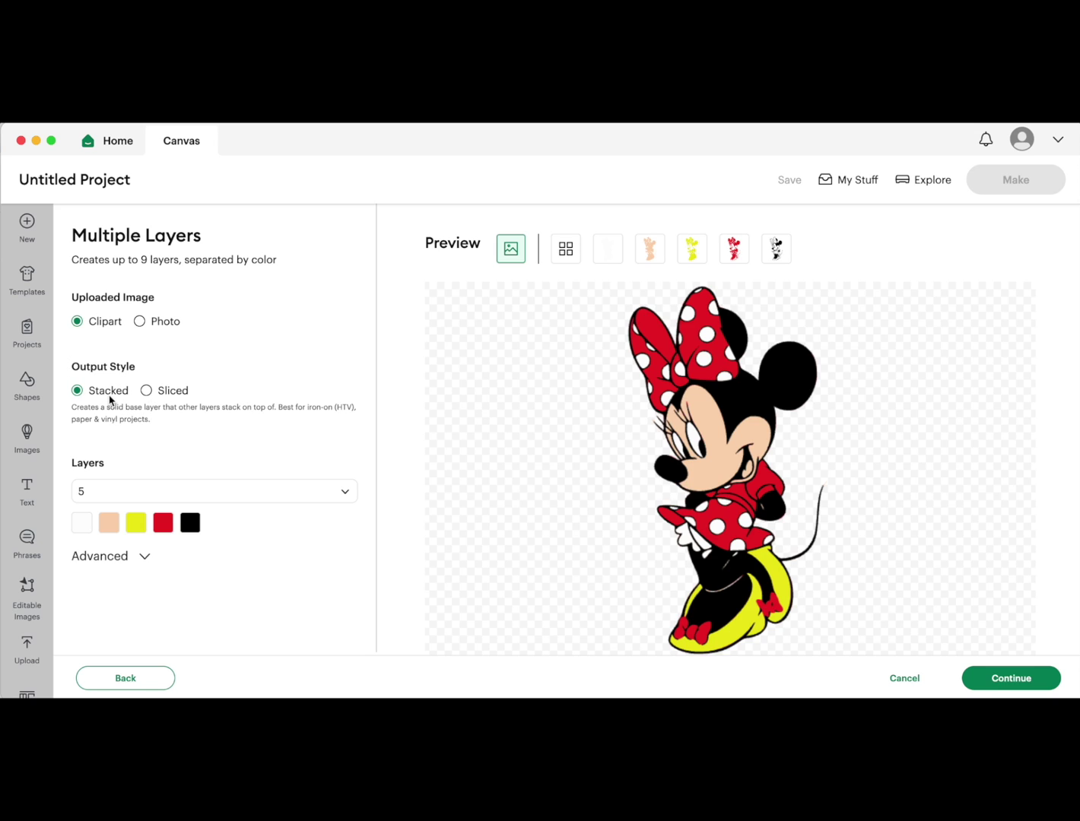
left_click(607, 248)
left_click(650, 248)
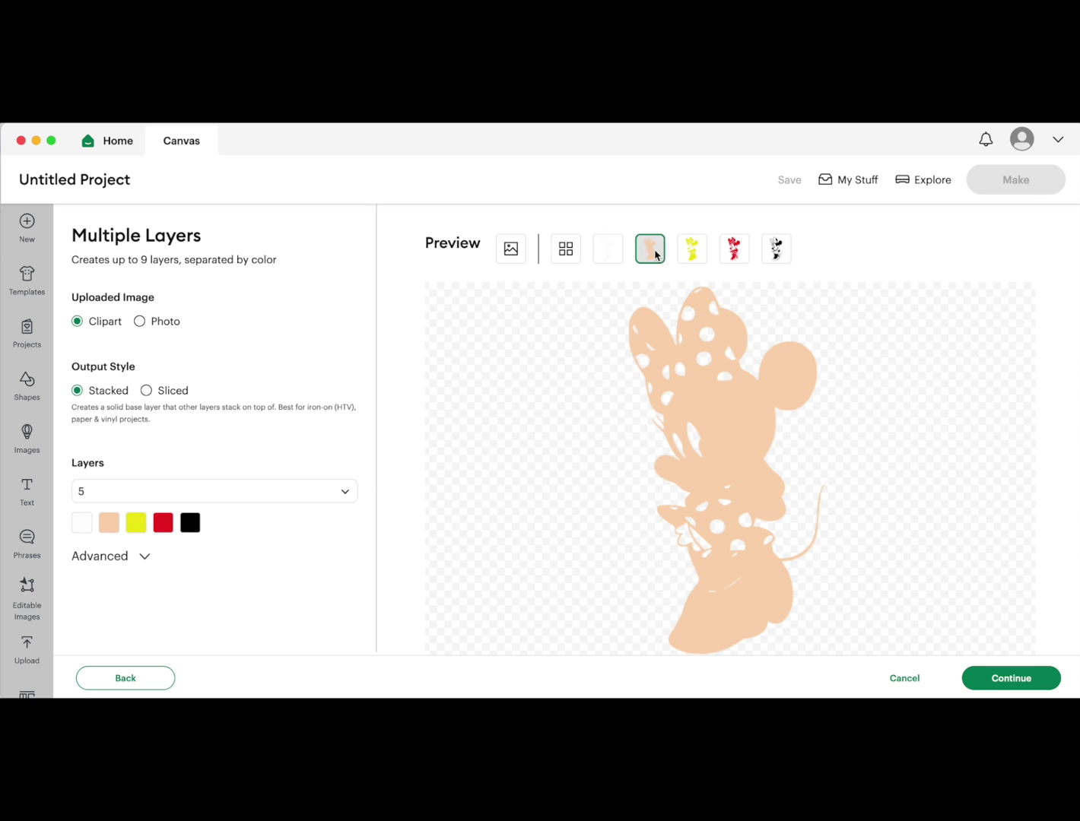
left_click(691, 251)
left_click(733, 249)
left_click(776, 249)
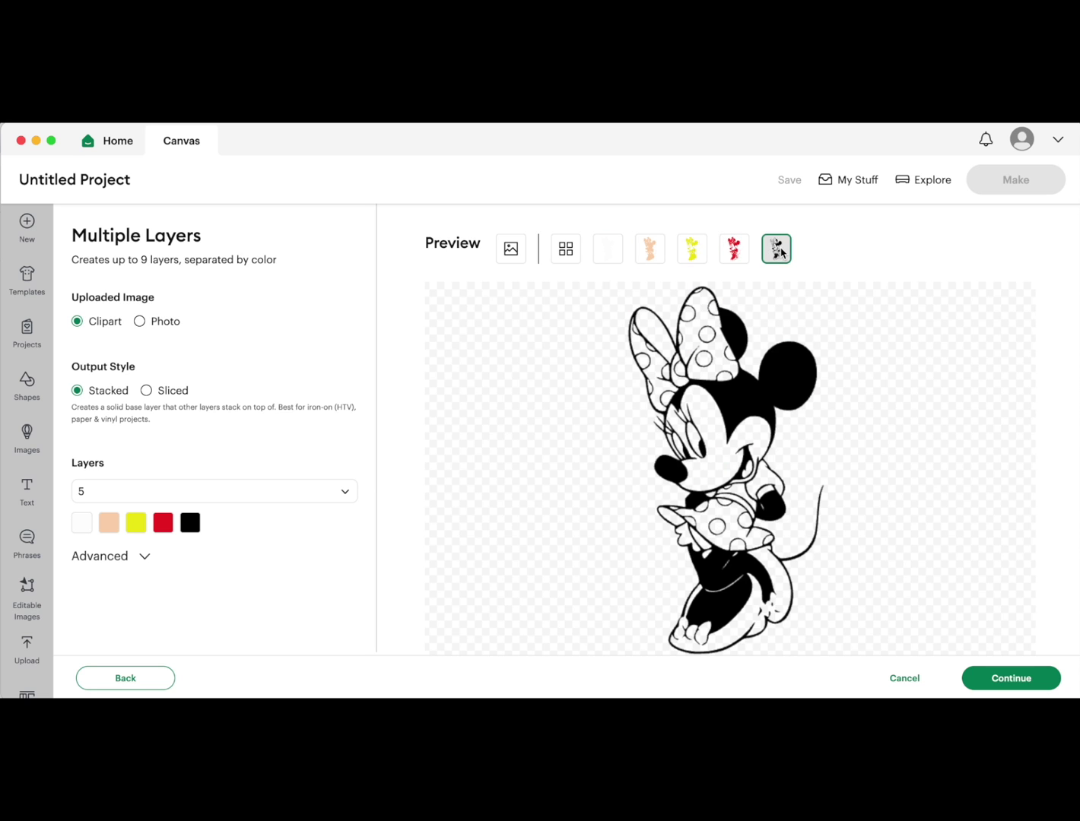
Recheck the white, peach, yellow and red layer previews
left_click(611, 258)
left_click(650, 262)
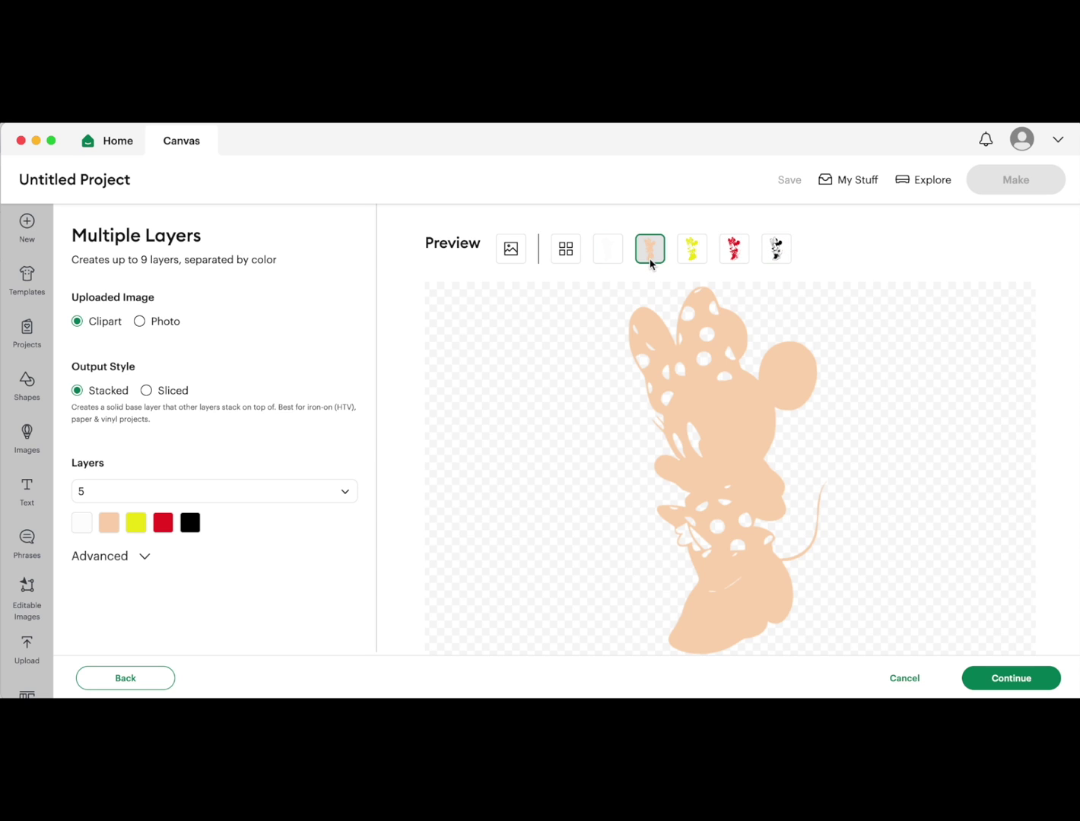
left_click(692, 251)
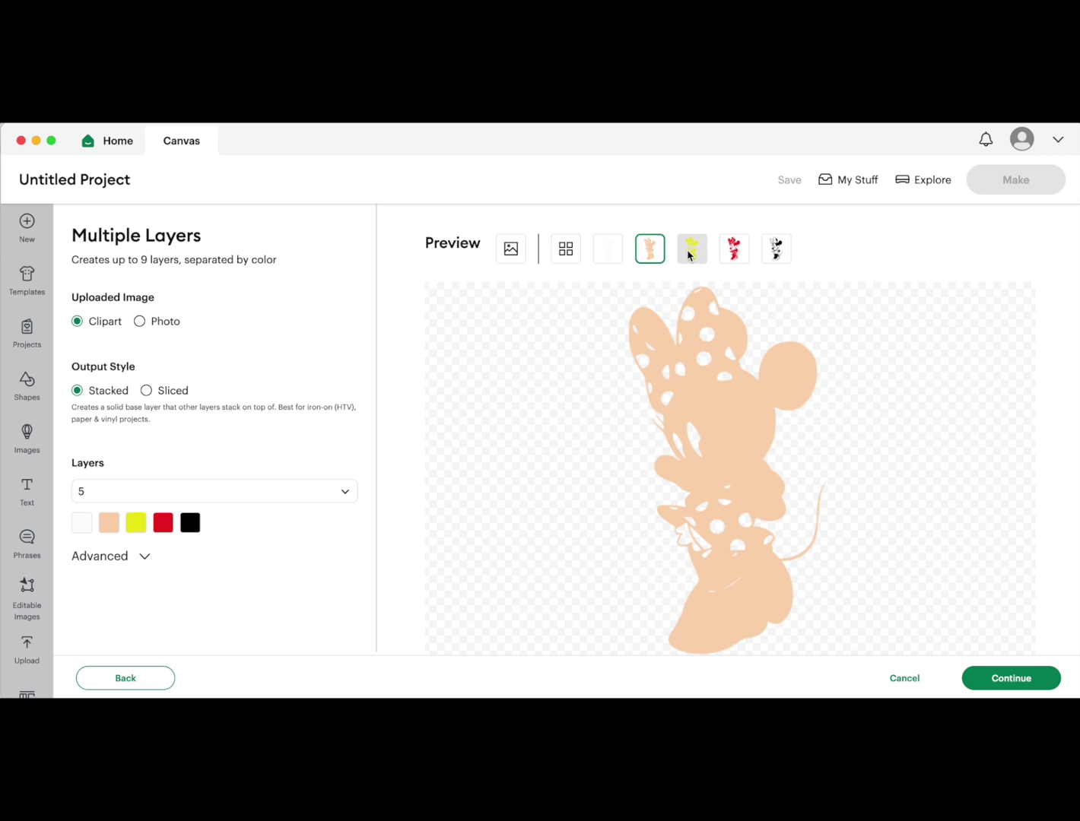
left_click(732, 253)
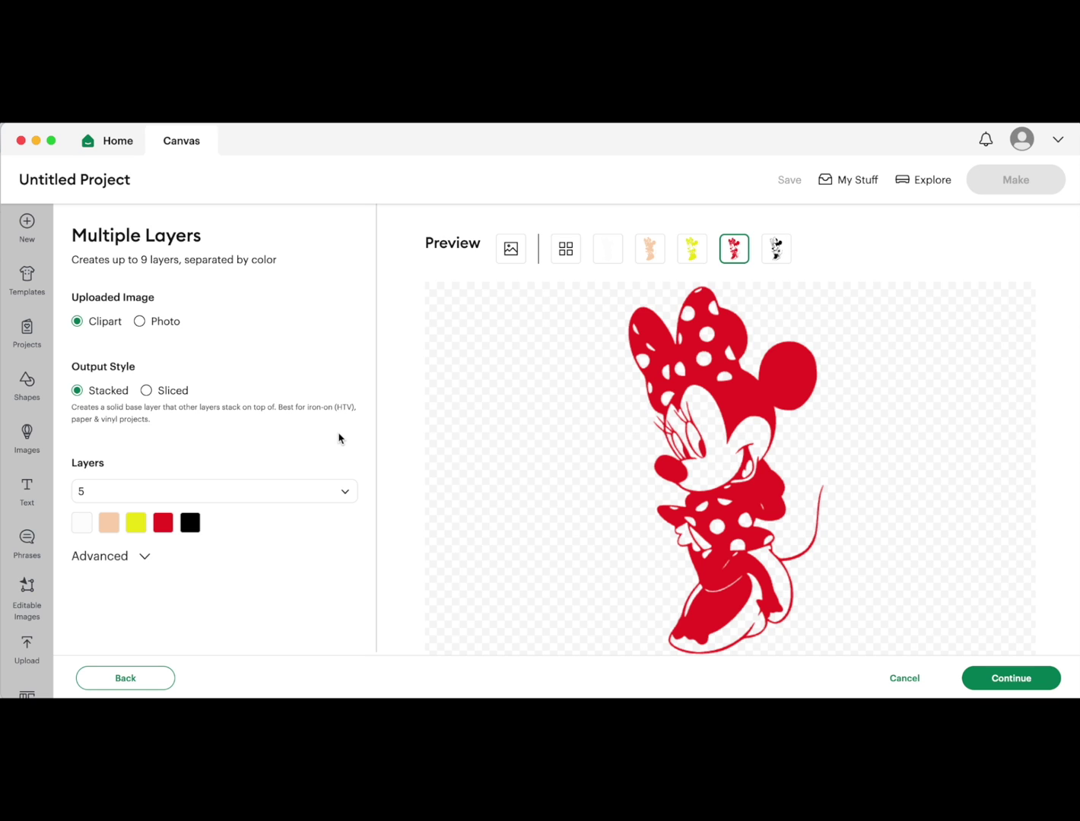
left_click(609, 250)
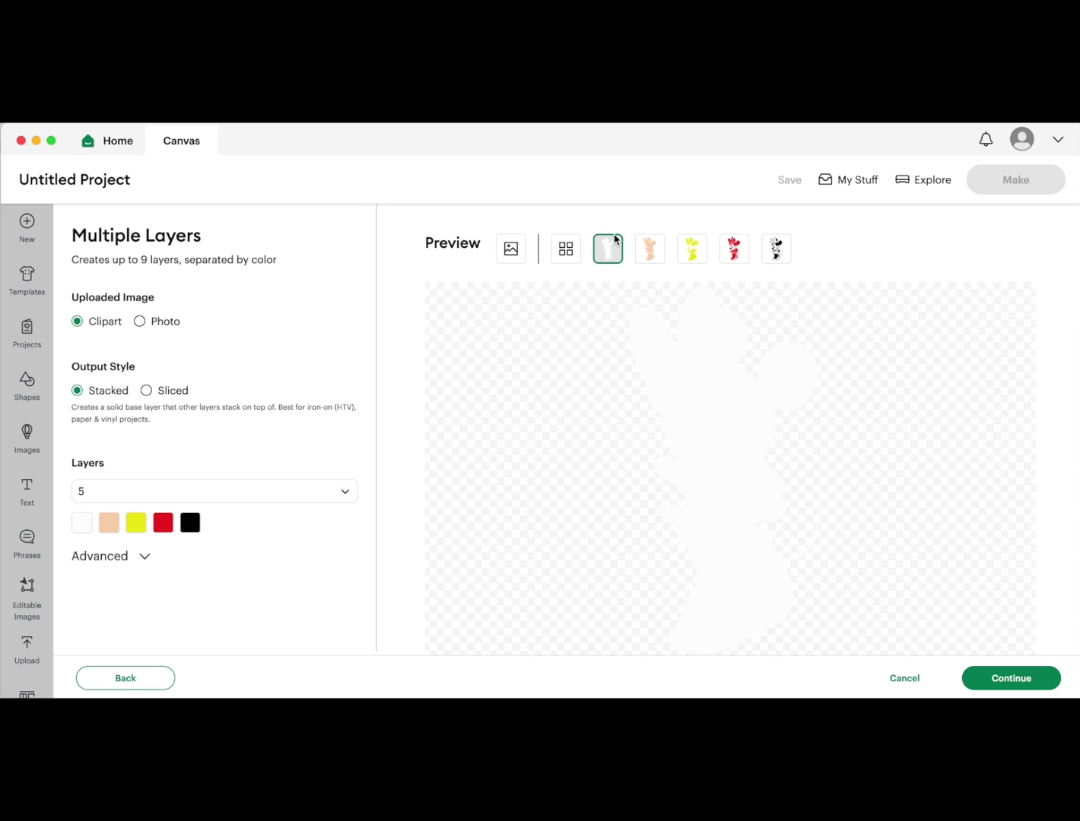
left_click(649, 251)
left_click(722, 253)
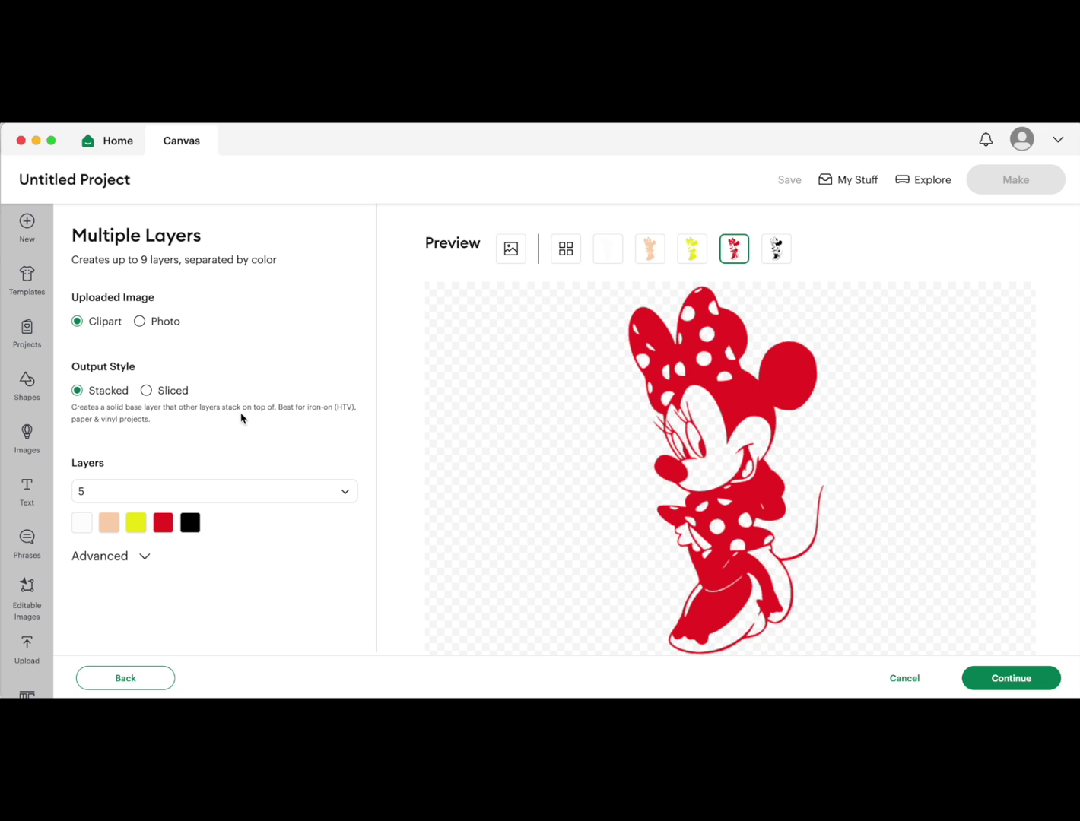
Switch the five layers to Sliced output and preview each layer, ending on red
left_click(146, 390)
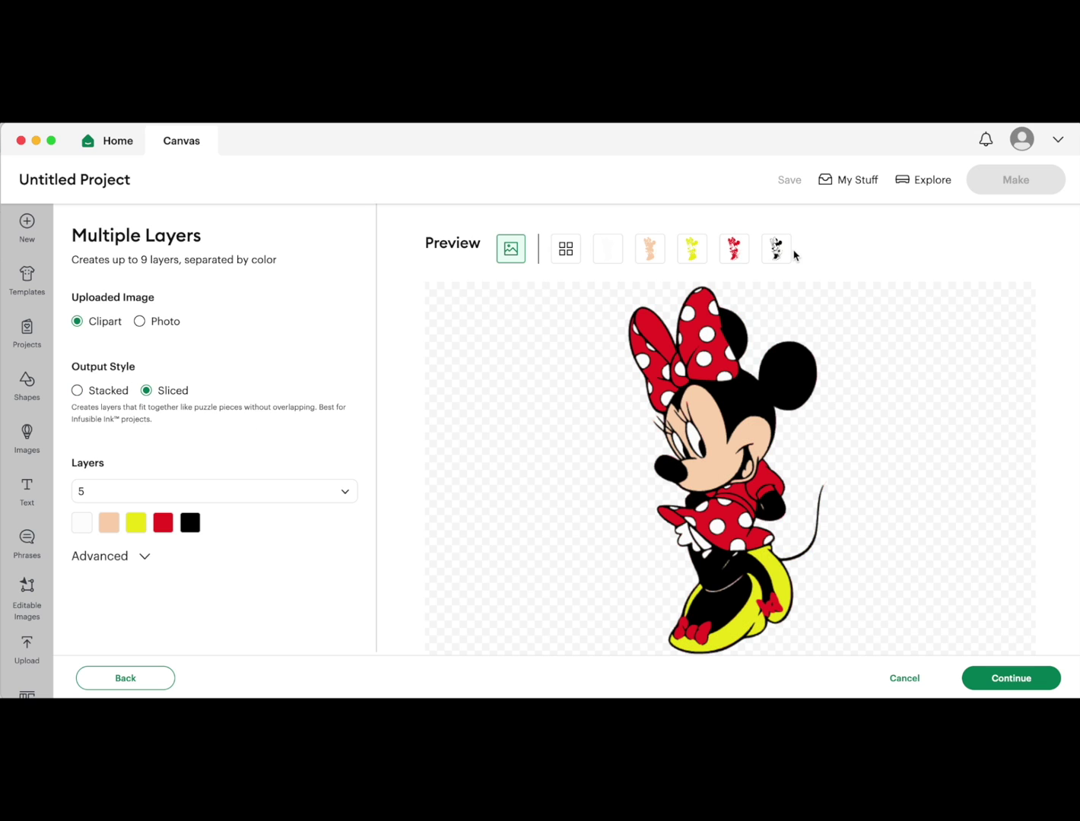
left_click(648, 251)
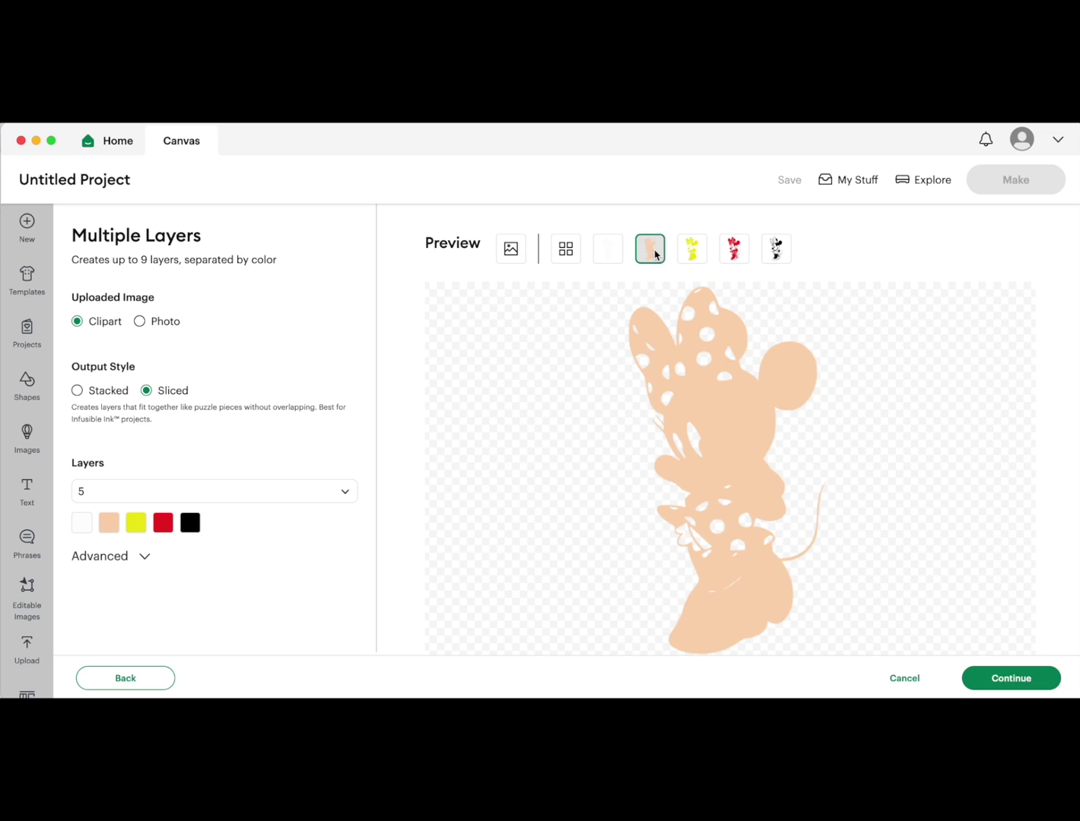
left_click(608, 254)
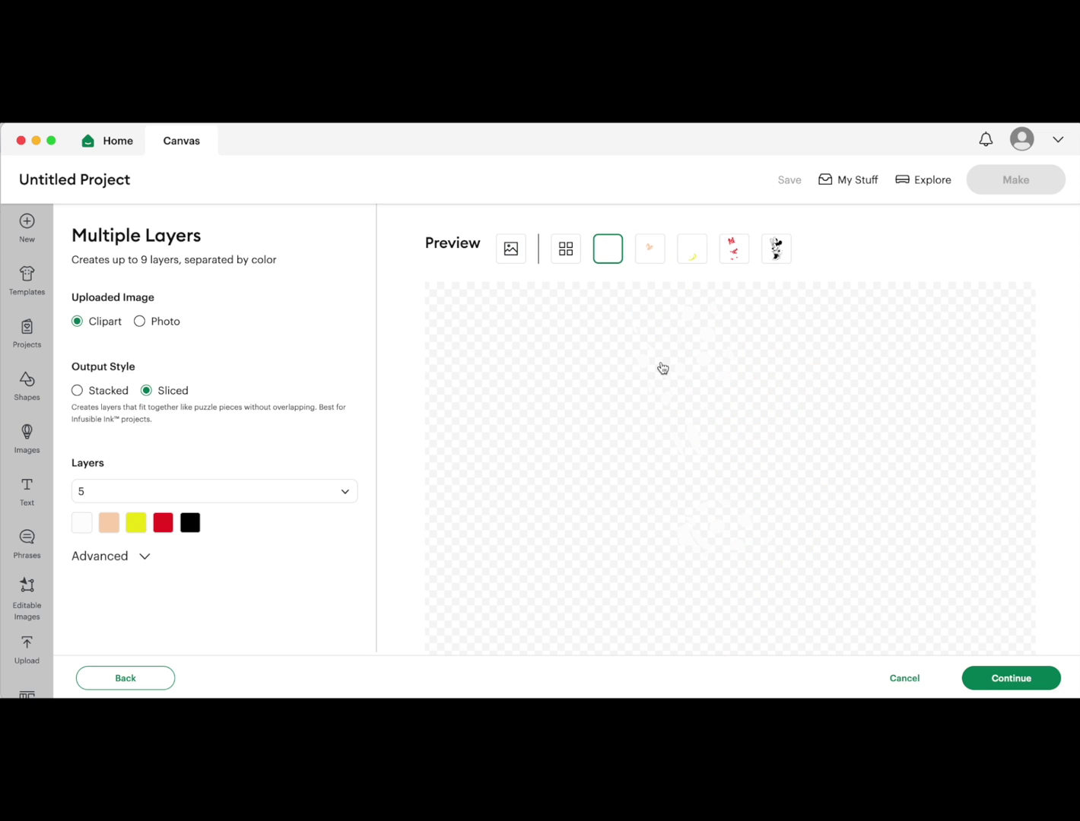
left_click(650, 253)
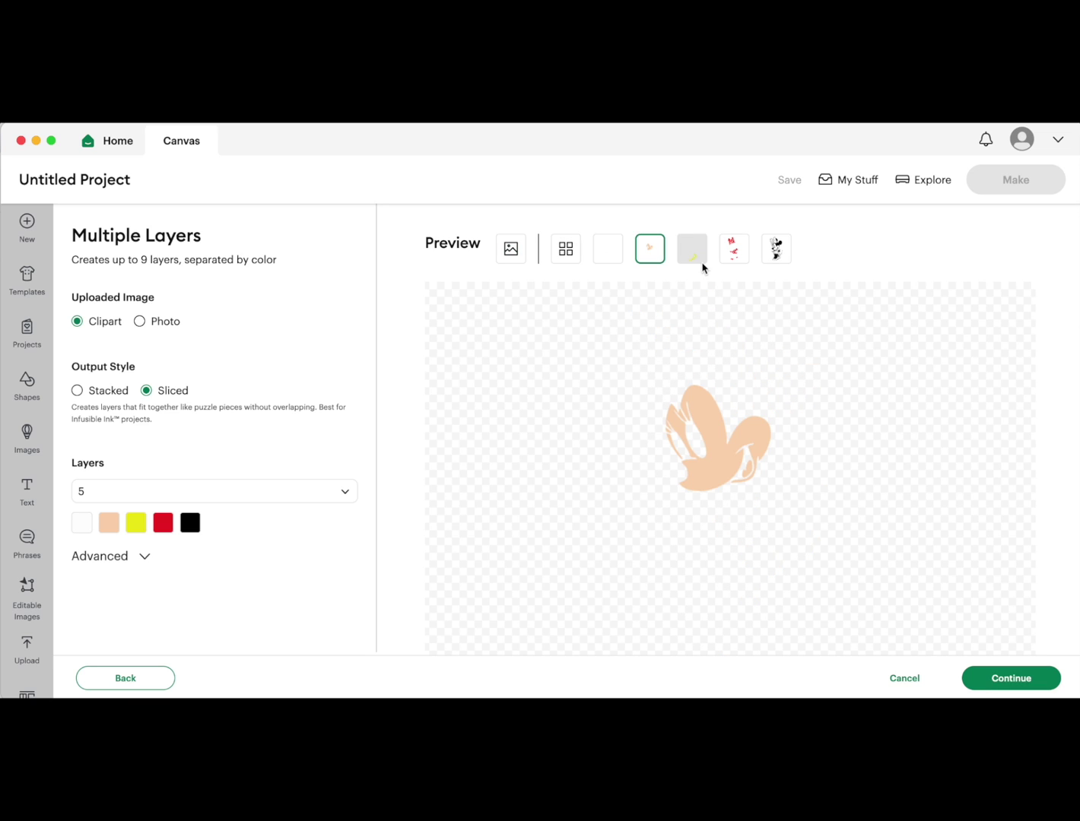
left_click(694, 251)
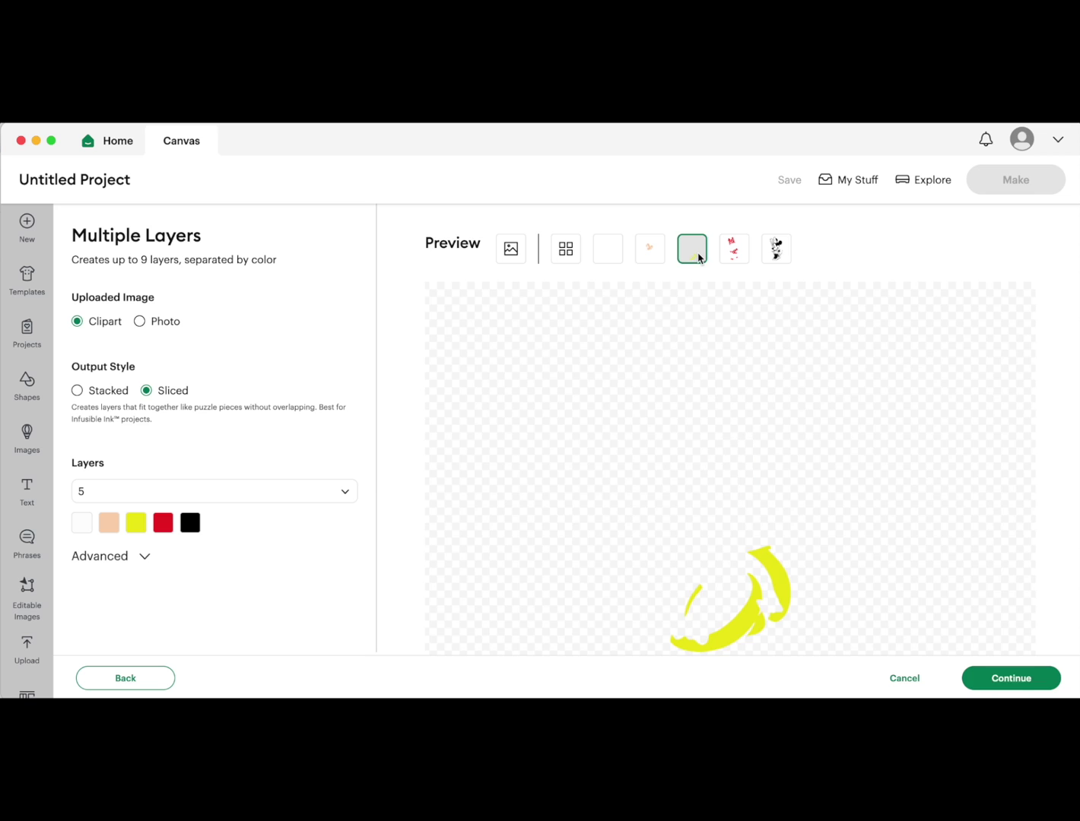
left_click(738, 256)
left_click(777, 251)
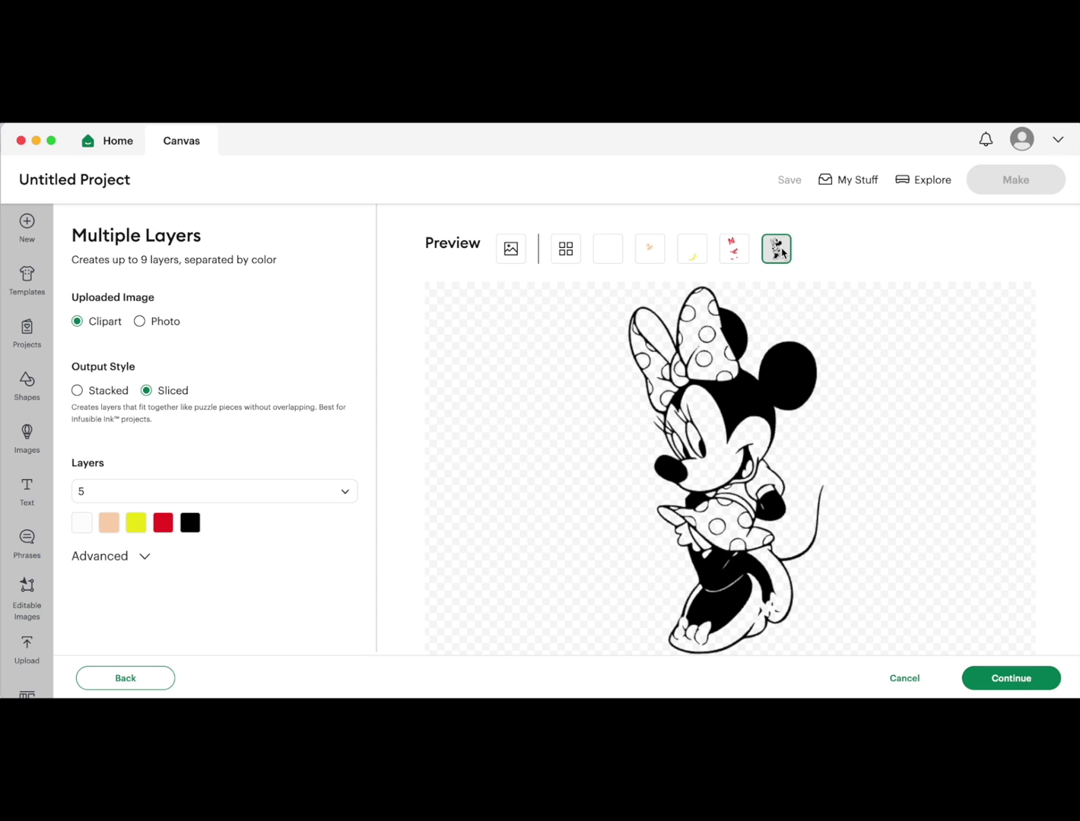
left_click(654, 251)
left_click(611, 252)
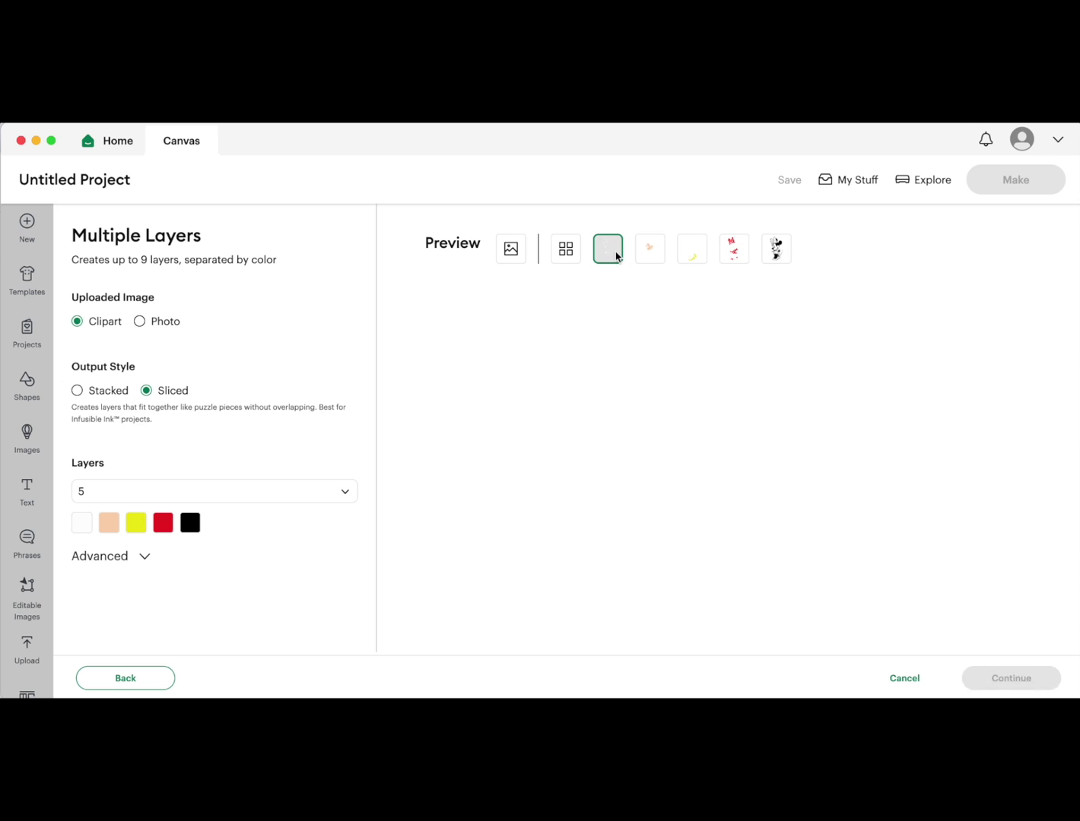
left_click(731, 254)
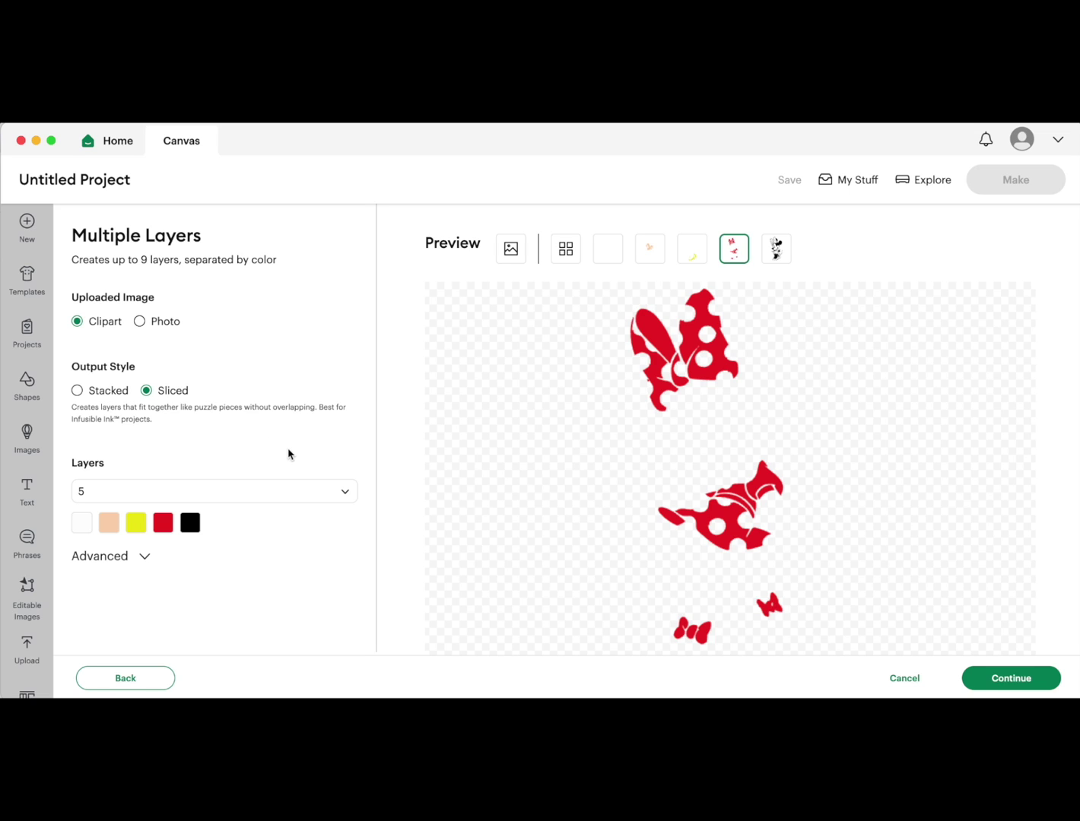
Keep 5 layers and expand Advanced to check Smooth, Reduce Noise and Simplify at None
left_click(256, 489)
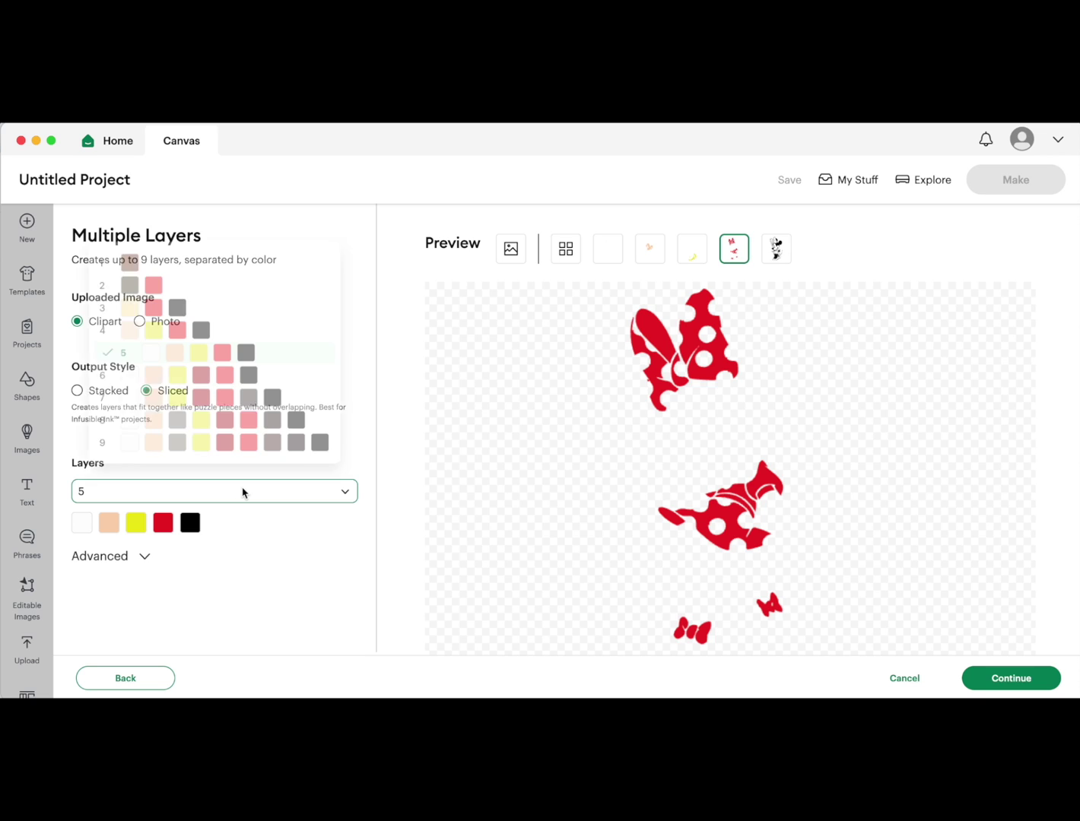
left_click(265, 547)
left_click(145, 558)
scroll(318, 550, "down", 3)
scroll(330, 550, "down", 2)
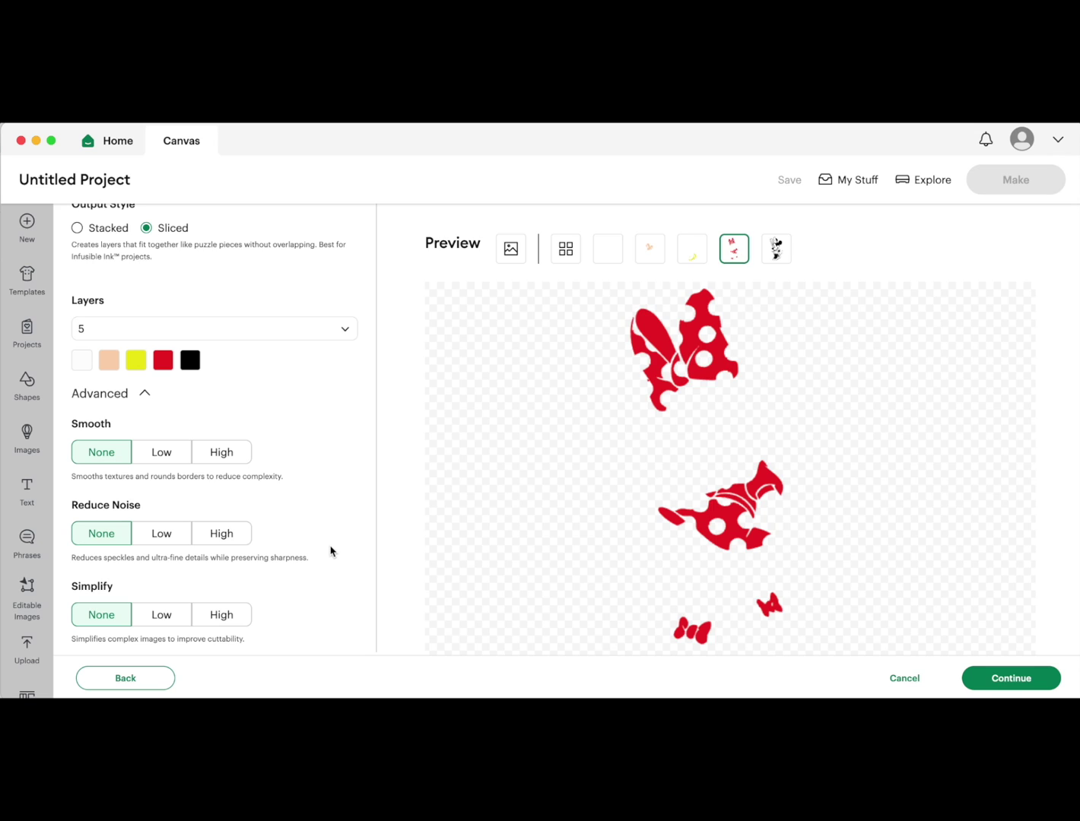
scroll(330, 551, "up", 3)
scroll(289, 494, "down", 4)
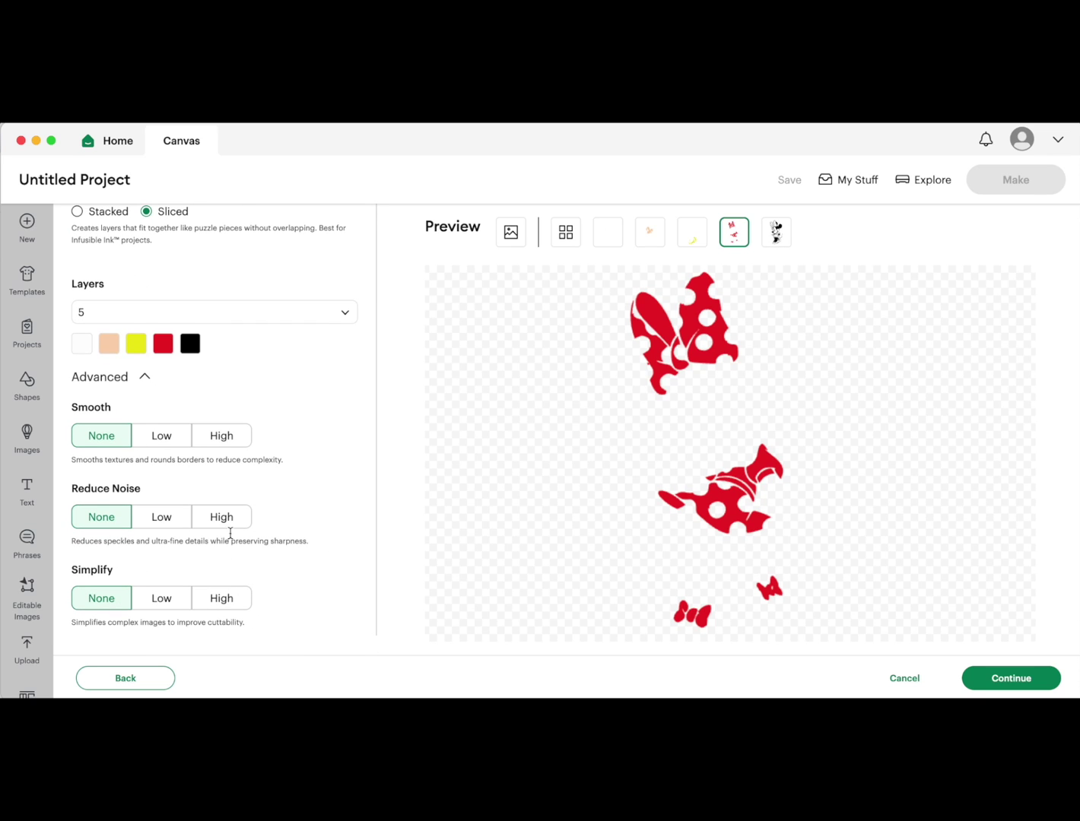
scroll(292, 540, "up", 4)
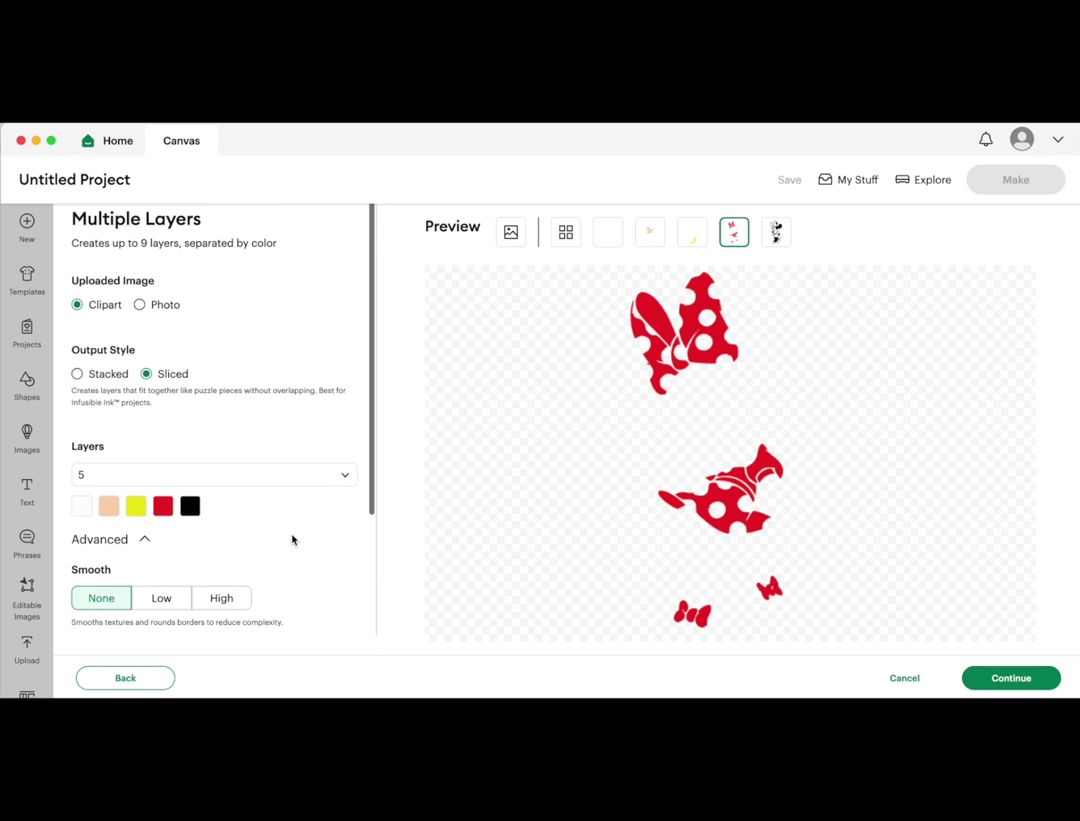
scroll(292, 540, "down", 3)
scroll(292, 540, "down", 2)
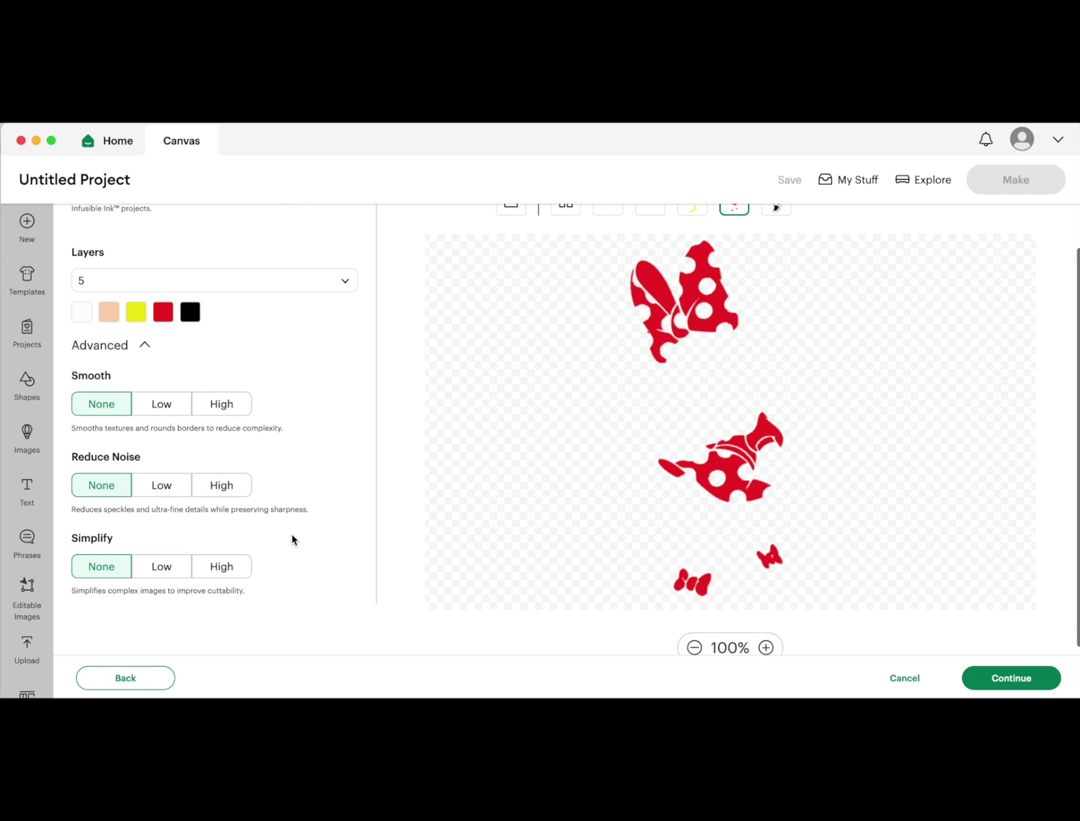
scroll(292, 539, "up", 5)
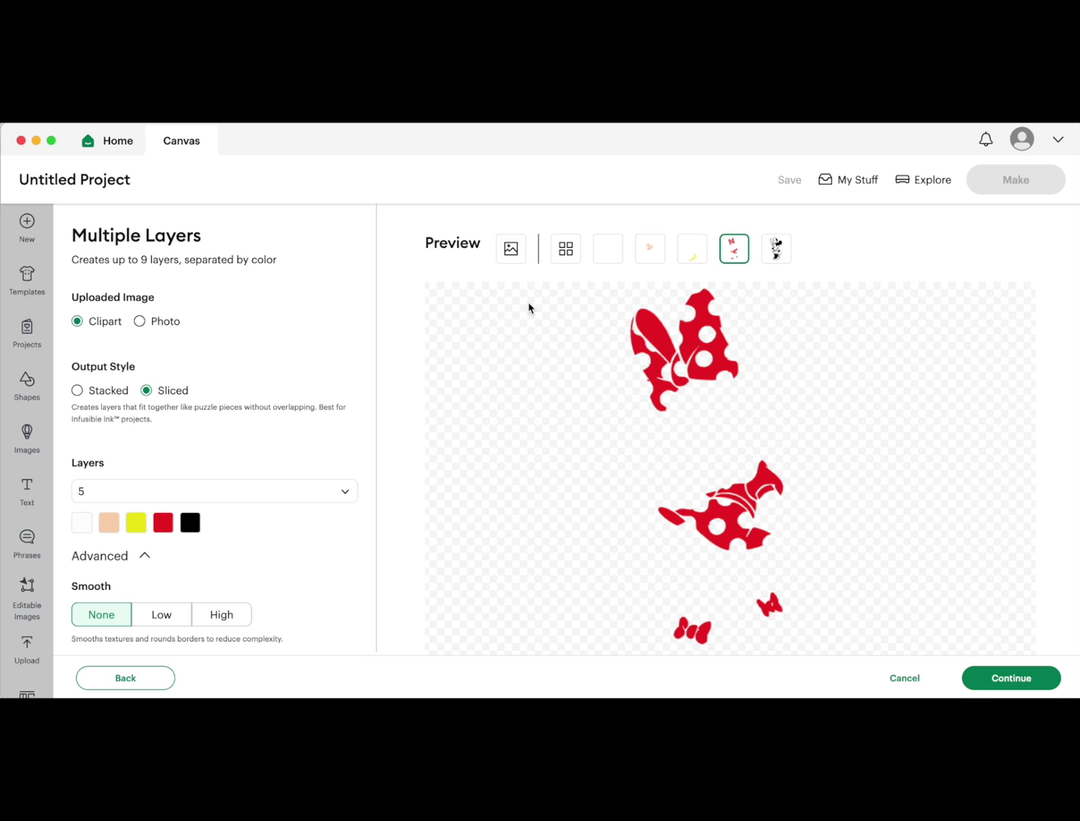
Preview the full image, the layer grid, then each layer from white to black
left_click(517, 256)
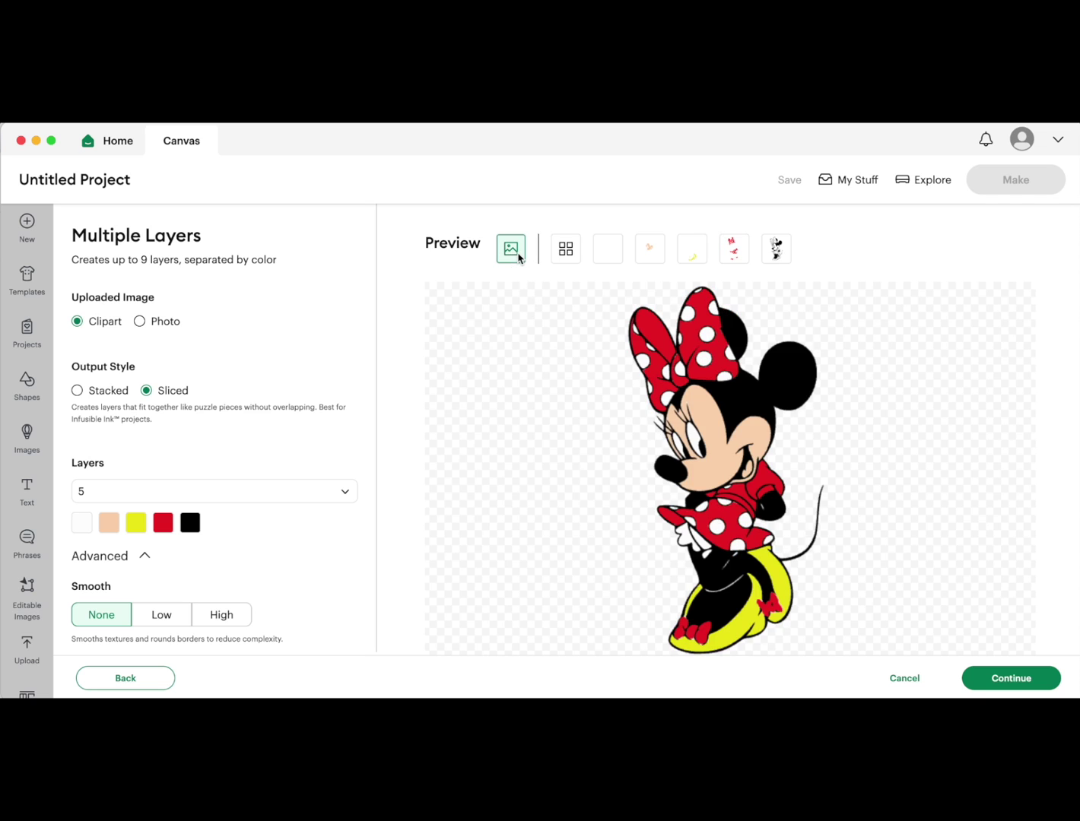
left_click(564, 251)
left_click(615, 254)
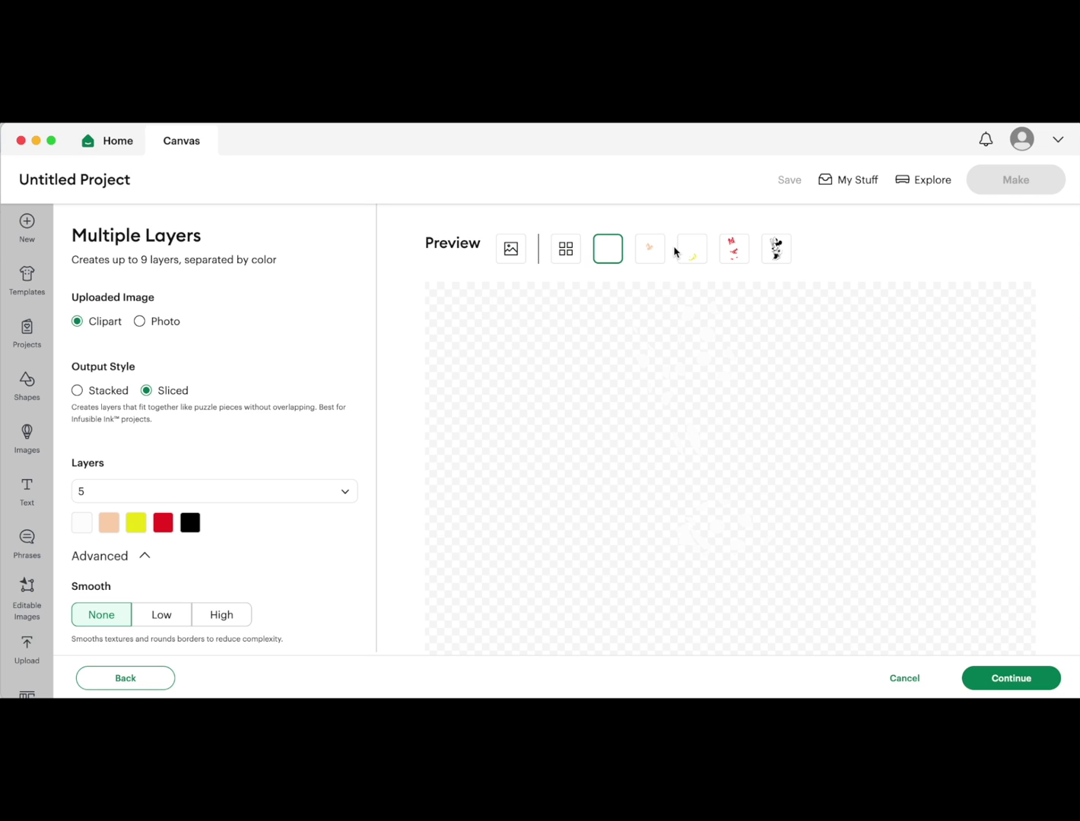
left_click(656, 251)
left_click(692, 251)
left_click(734, 251)
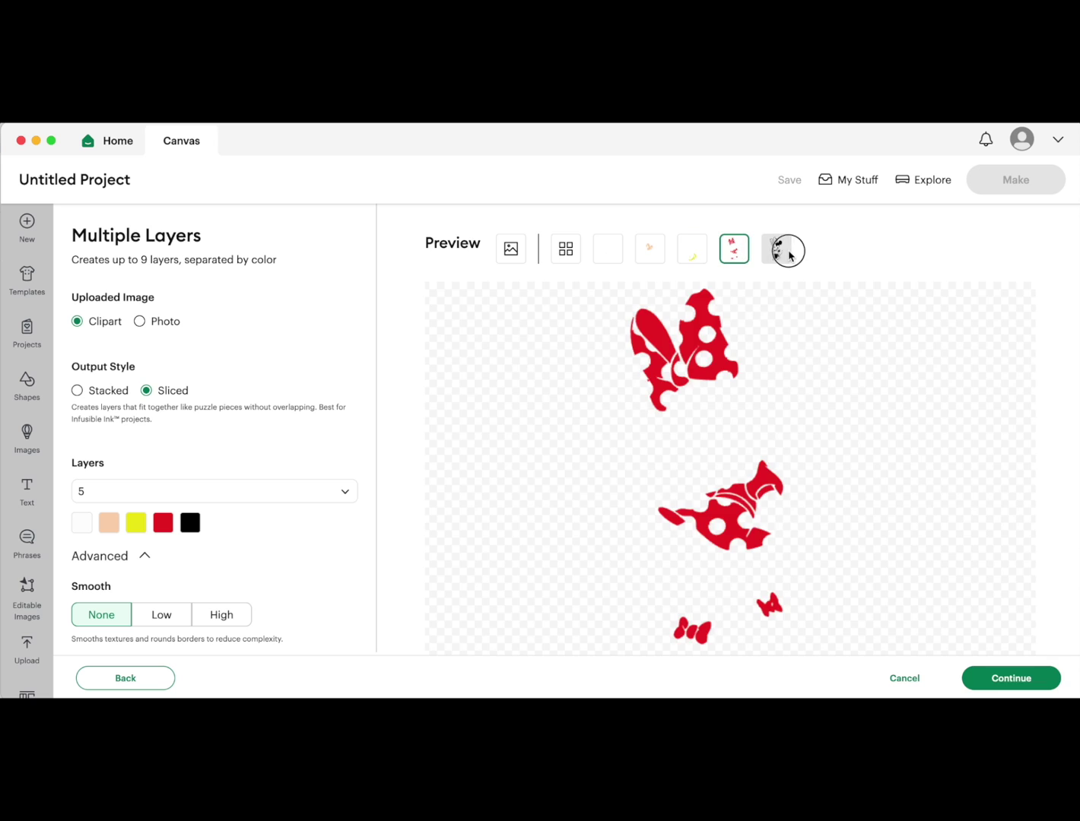
left_click(777, 251)
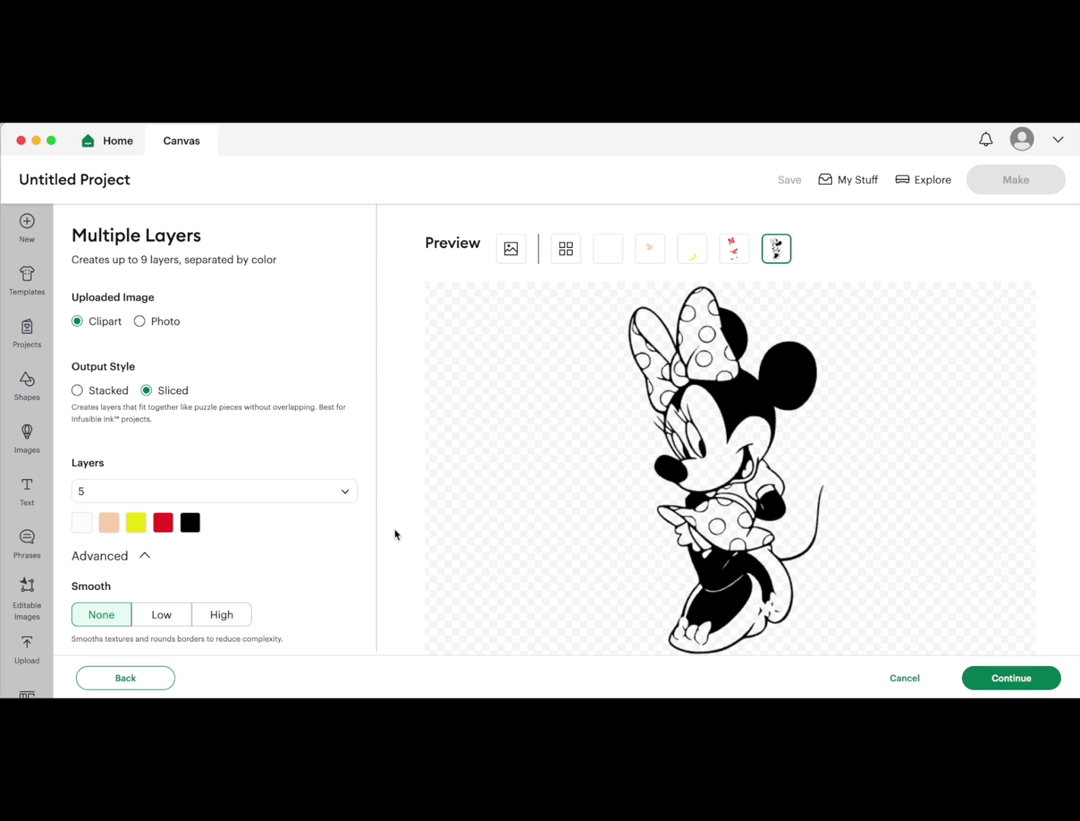
scroll(395, 535, "down", 2)
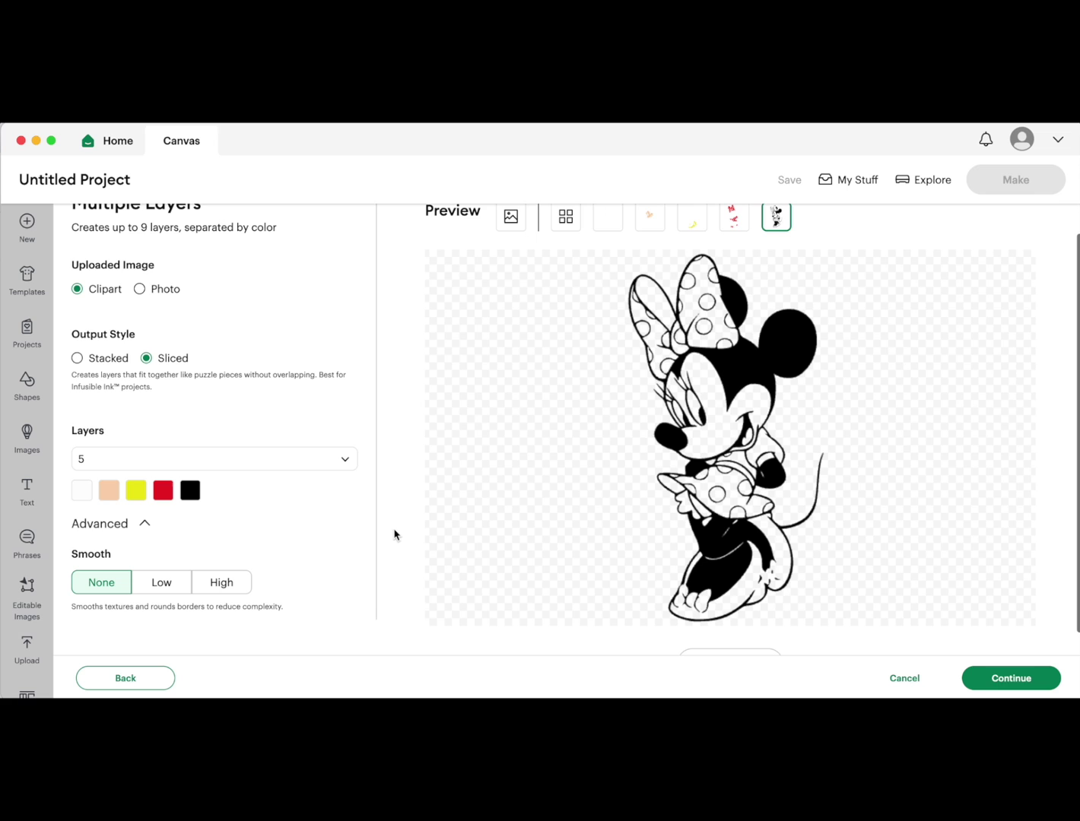
left_click(350, 468)
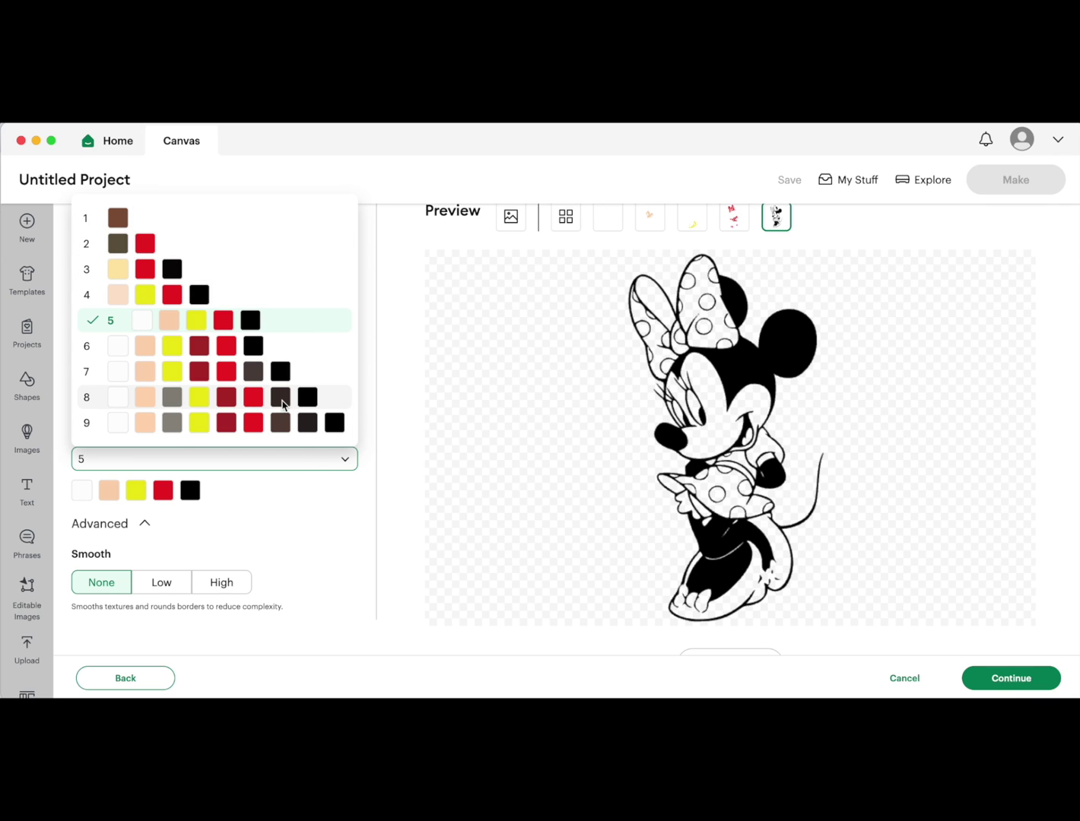
Close the layer-count list with 5 layers kept and scroll through the dialog
left_click(351, 544)
scroll(352, 544, "up", 1)
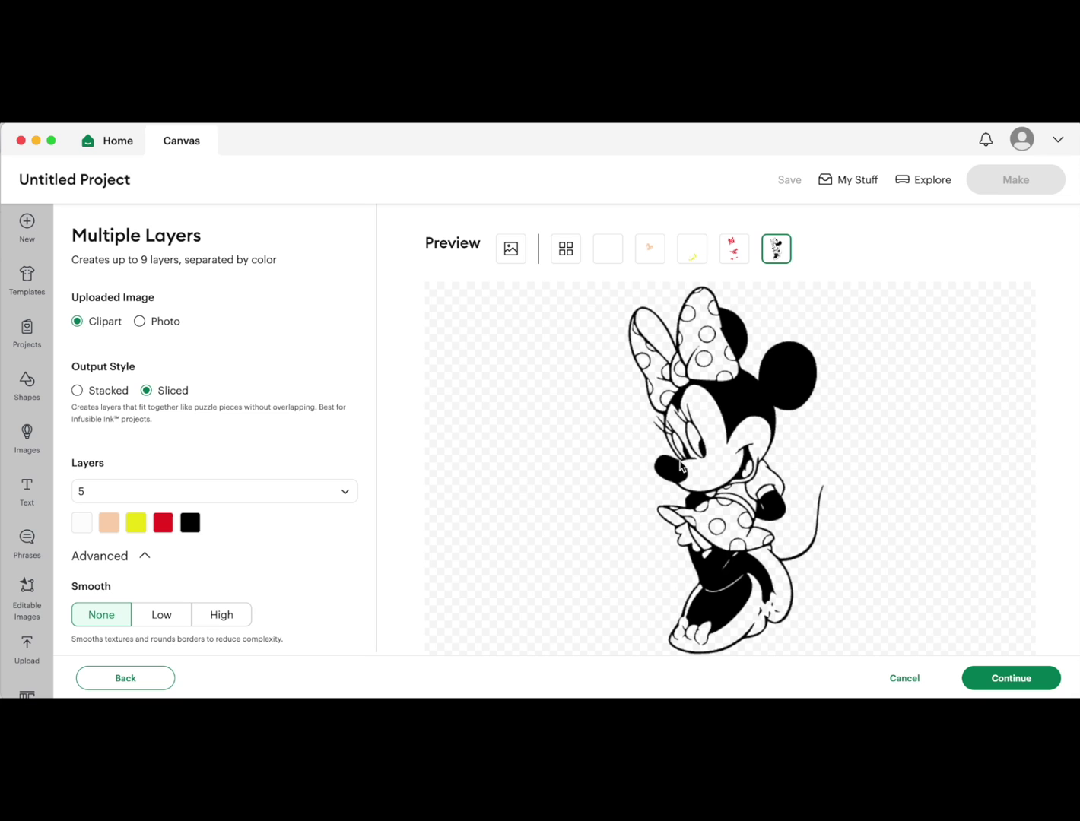
scroll(390, 585, "down", 2)
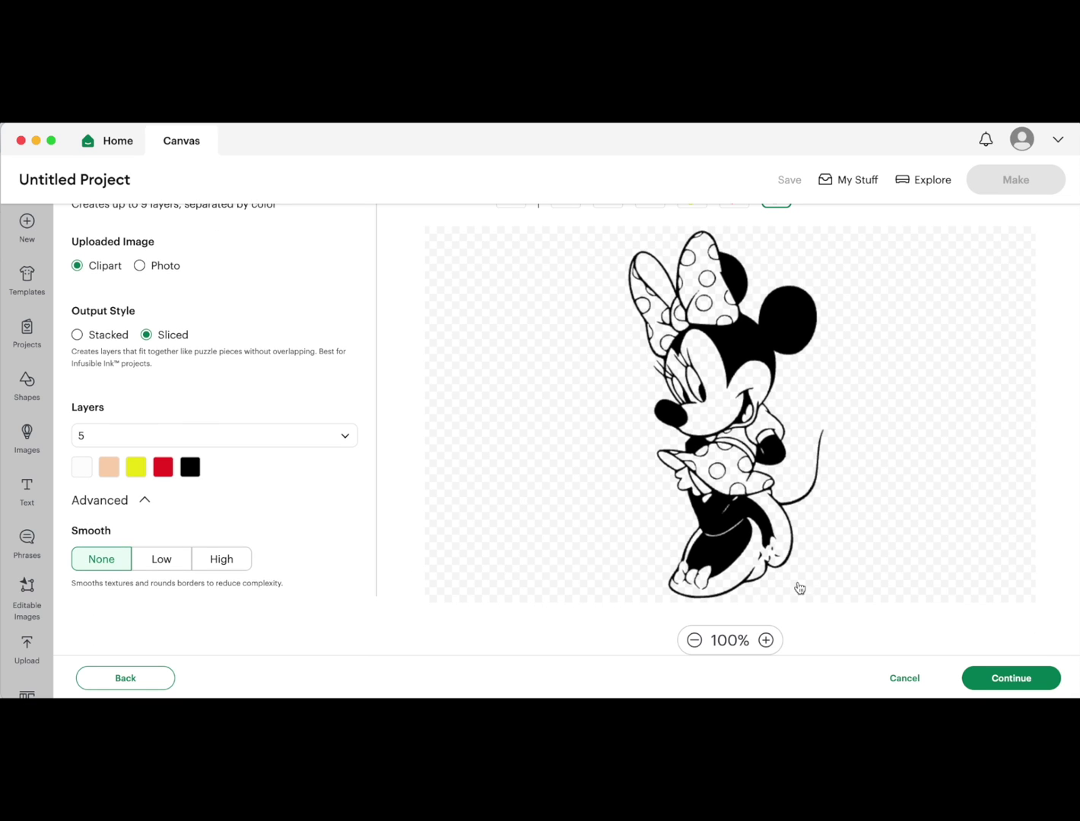
scroll(949, 571, "up", 2)
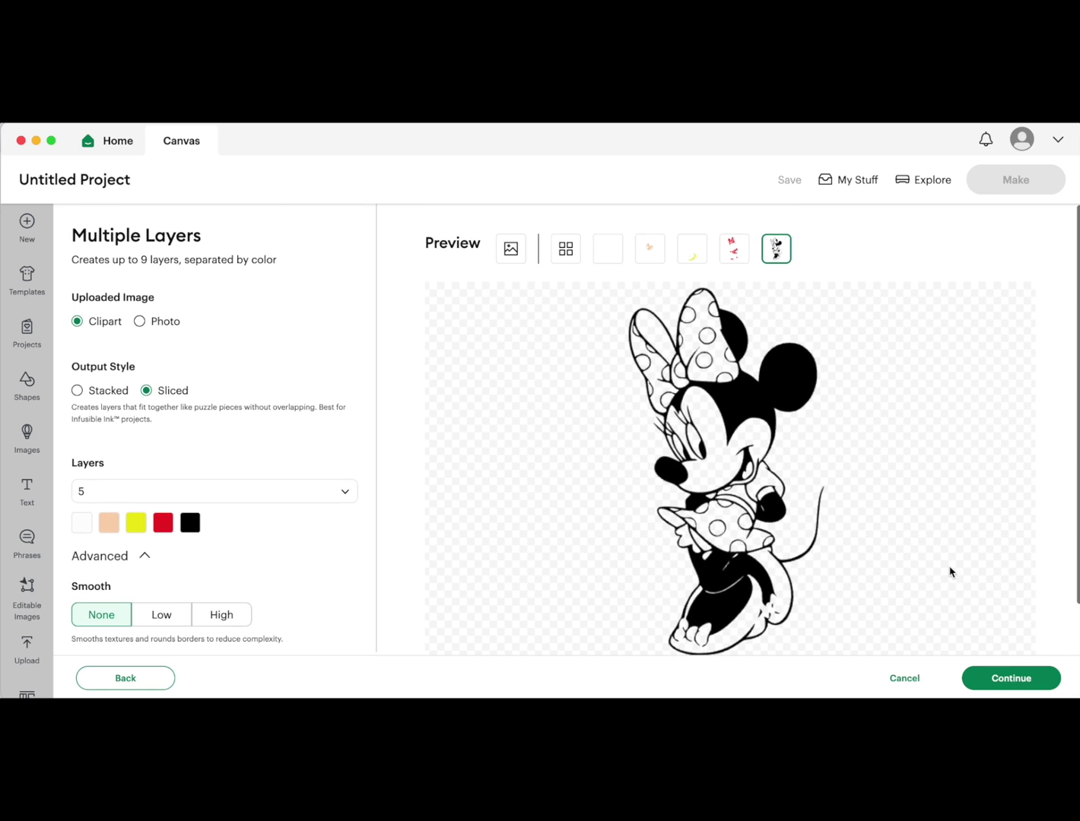
Place the five-layer Minnie on the canvas, then drag its black outline and red layers rightward, apart from the rest
left_click(1009, 676)
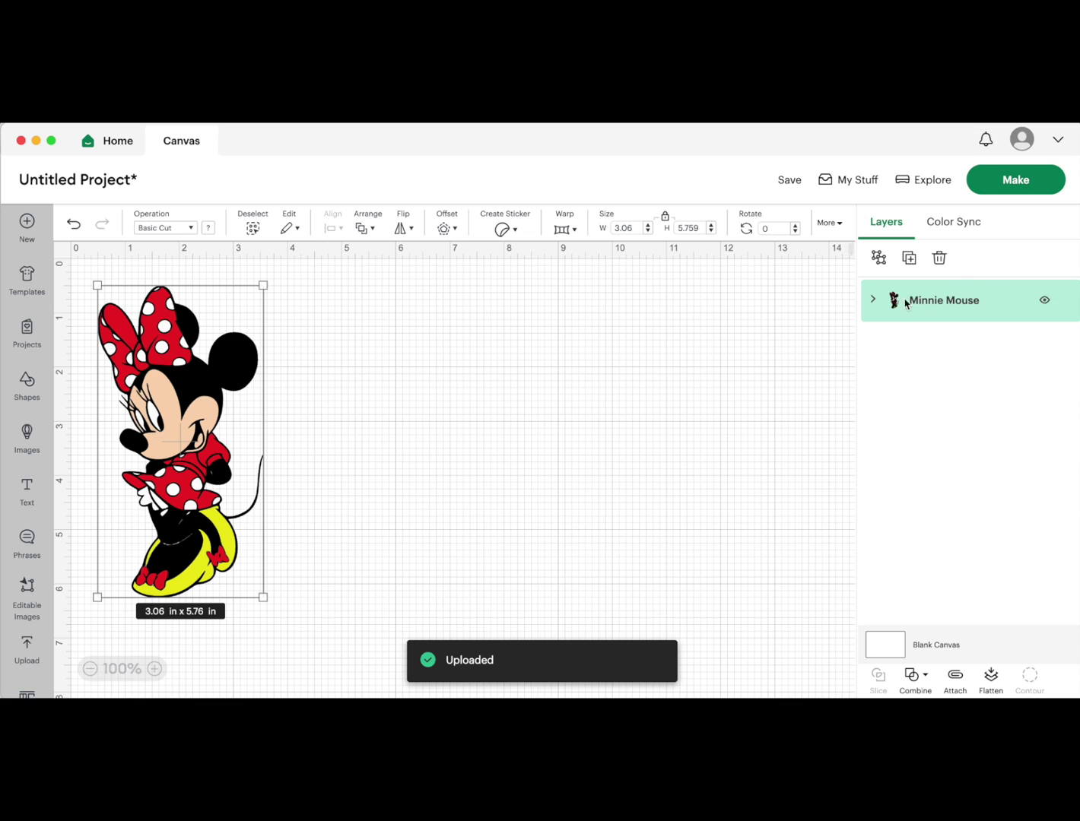
left_click(873, 299)
left_click(969, 348)
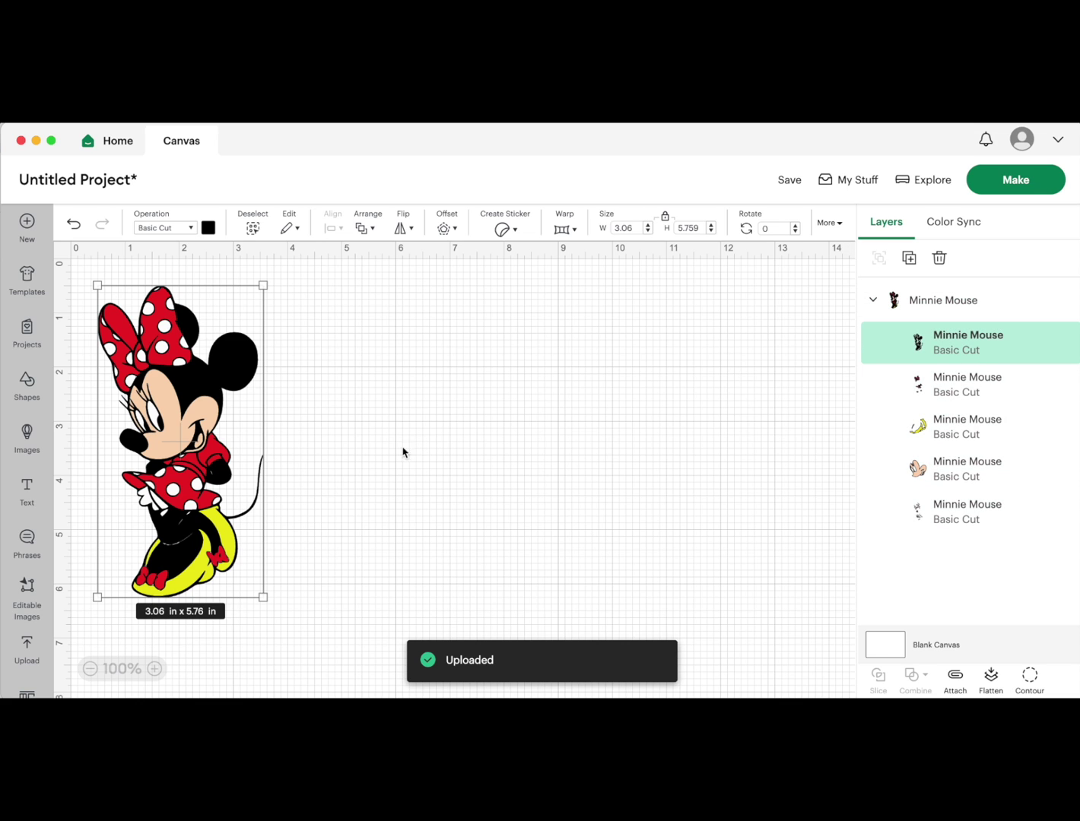
left_click_drag(210, 416, 465, 432)
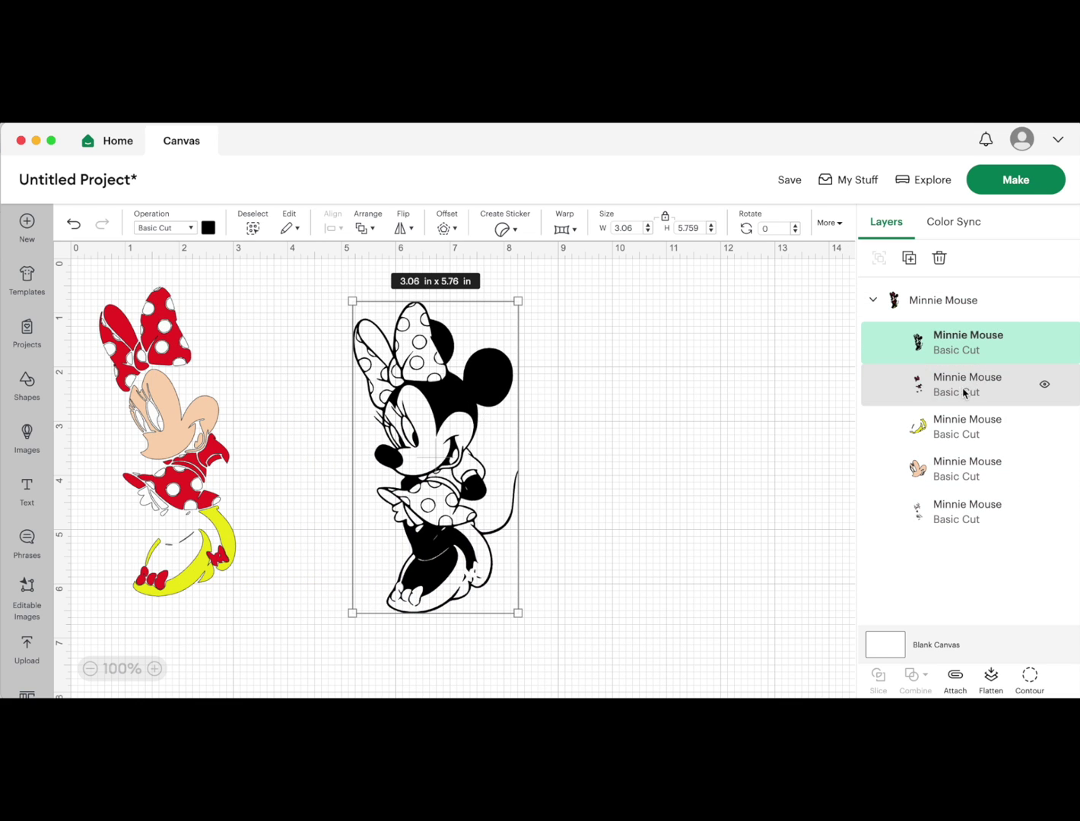
left_click(963, 392)
left_click_drag(190, 425, 321, 425)
left_click_drag(472, 401, 487, 387)
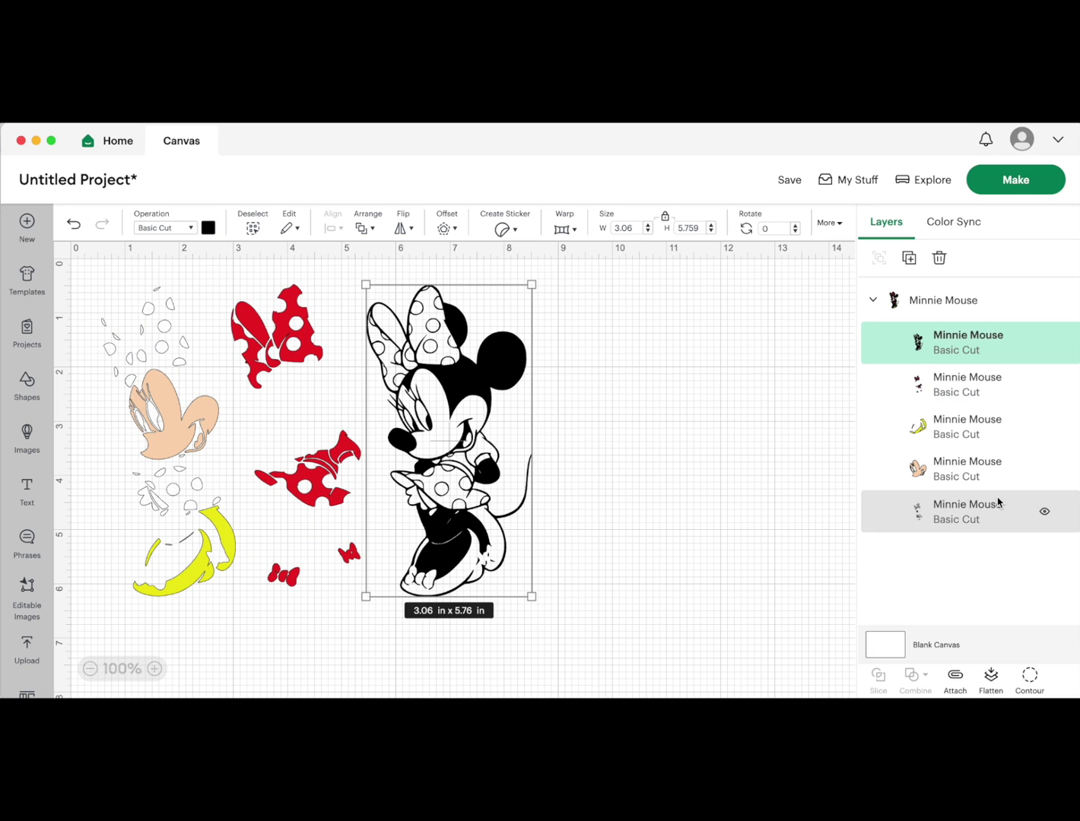